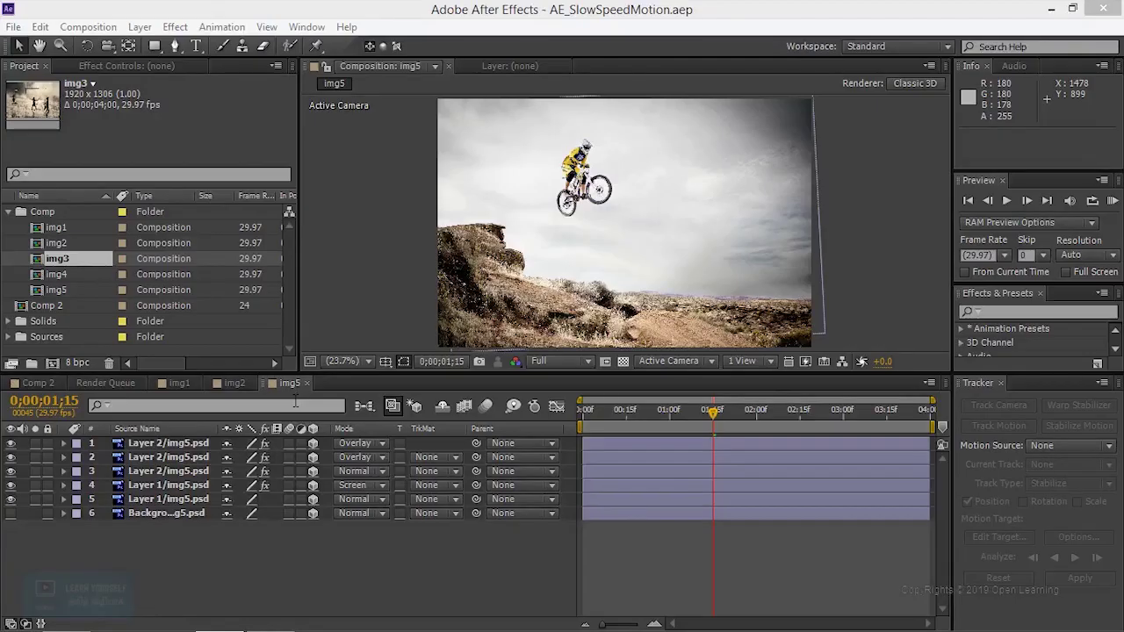
Open the img3 composition to show Layer 2, Layer 3, Layer 1 and Background.
{"action": "double_click", "coordinate": [40, 263]}
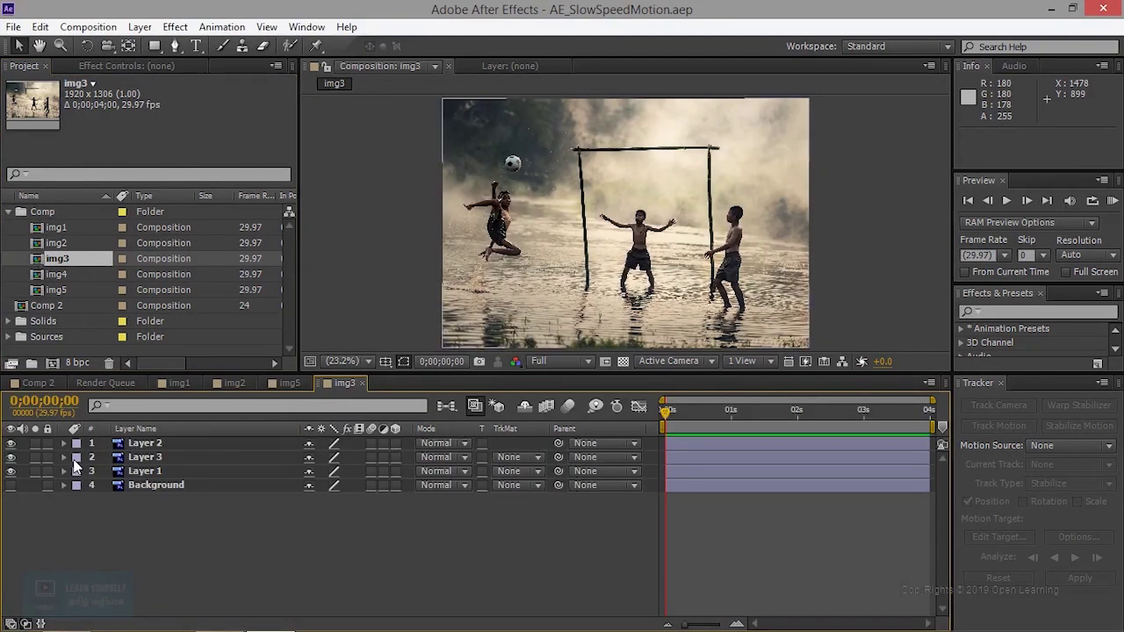
{"action": "left_click", "coordinate": [11, 444]}
{"action": "left_click", "coordinate": [11, 444]}
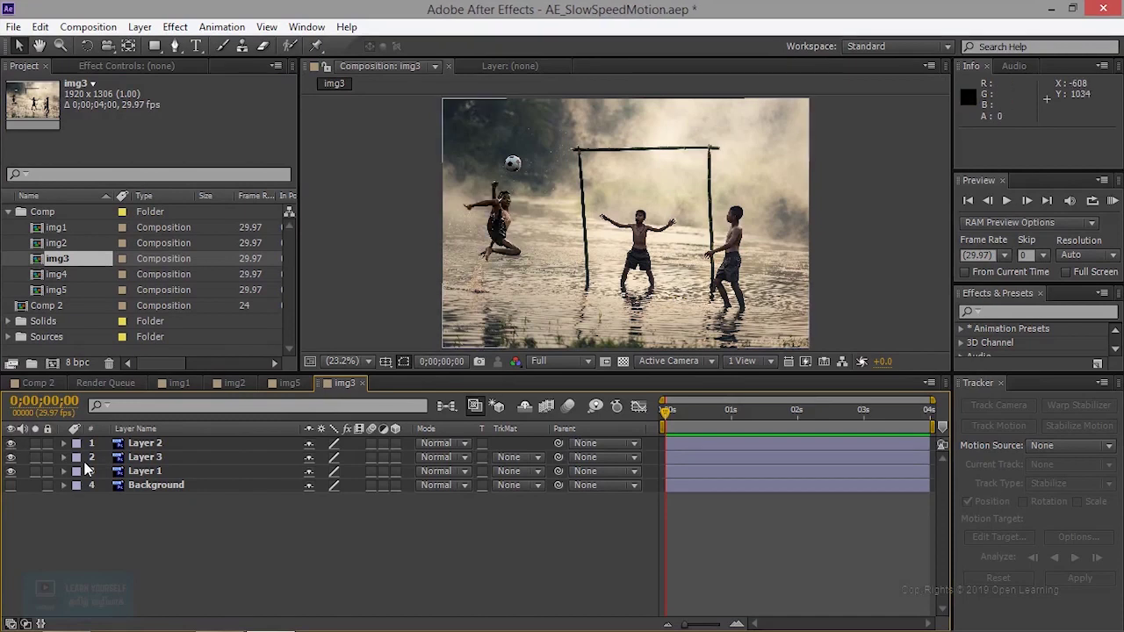
{"action": "left_click_drag", "start_coordinate": [12, 457], "coordinate": [11, 468]}
{"action": "left_click", "coordinate": [11, 457]}
{"action": "left_click", "coordinate": [12, 484]}
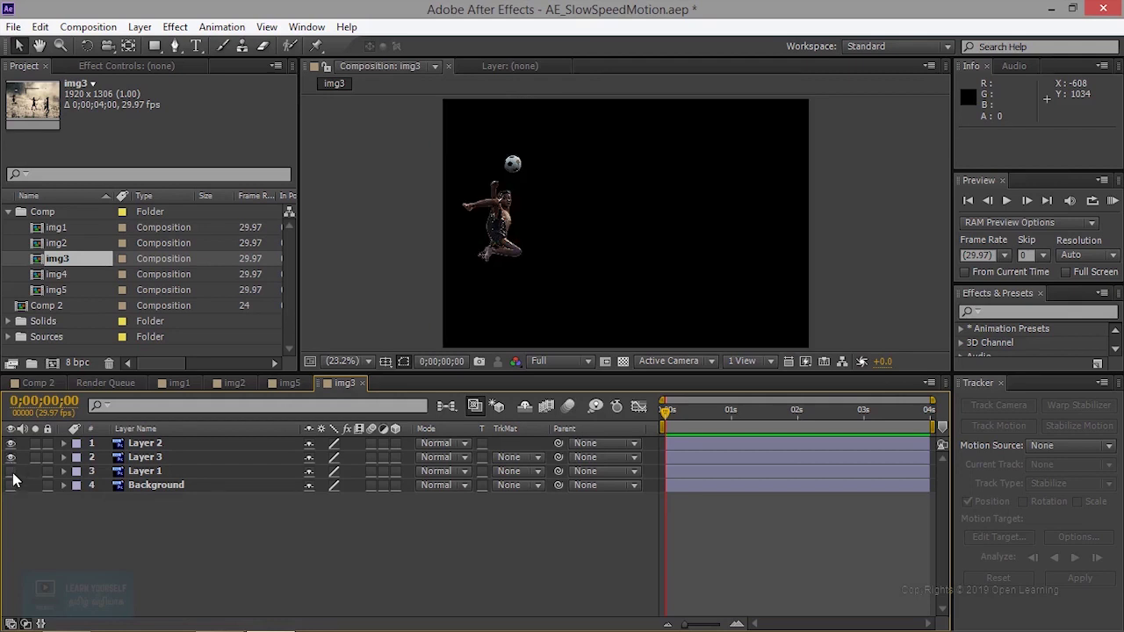
{"action": "left_click", "coordinate": [12, 472]}
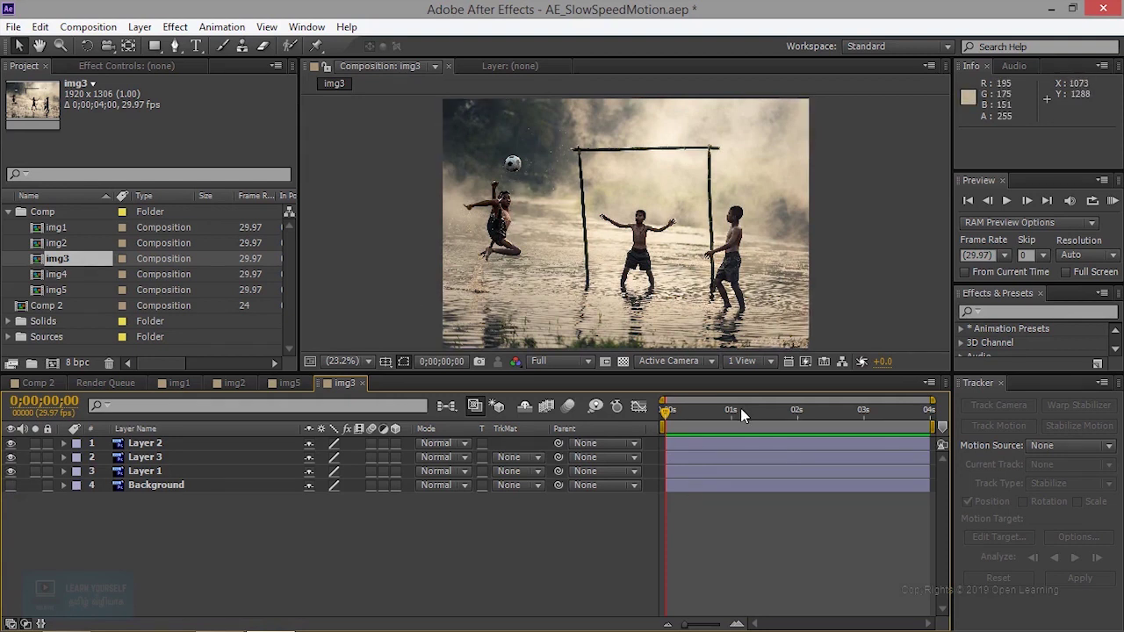
{"action": "left_click", "coordinate": [283, 388]}
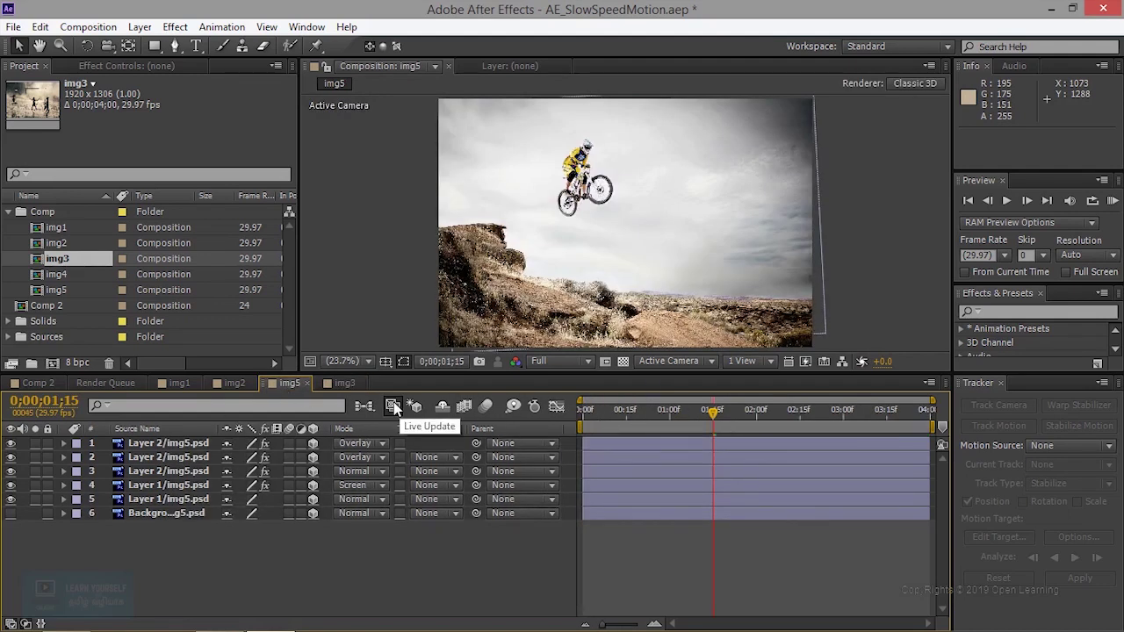
{"action": "left_click", "coordinate": [346, 383]}
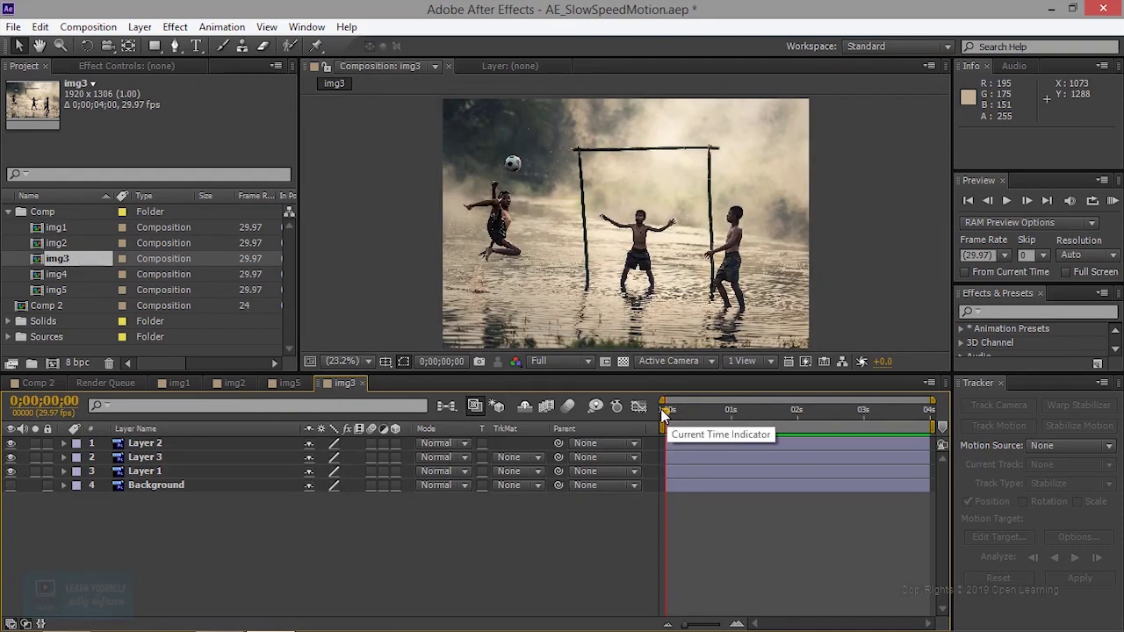
Toggle Layer 2 and Layer 3 off and on to identify the kicking boy and the ball.
{"action": "left_click", "coordinate": [127, 444]}
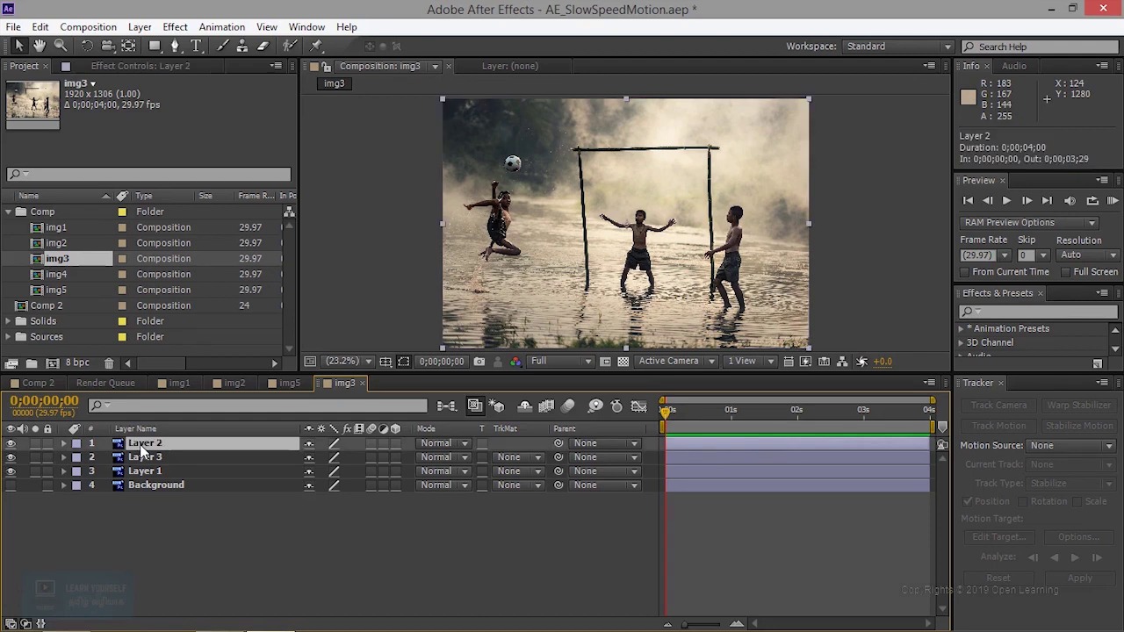
{"action": "left_click", "coordinate": [11, 444]}
{"action": "left_click", "coordinate": [12, 444]}
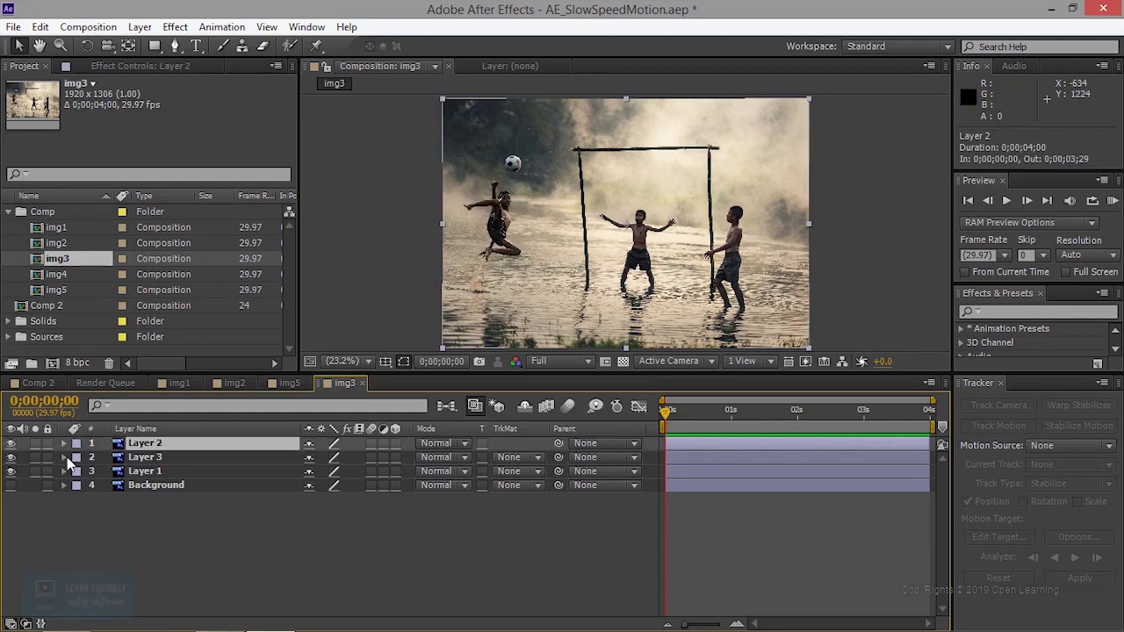
{"action": "left_click", "coordinate": [161, 460]}
{"action": "left_click", "coordinate": [12, 458]}
{"action": "left_click", "coordinate": [12, 458]}
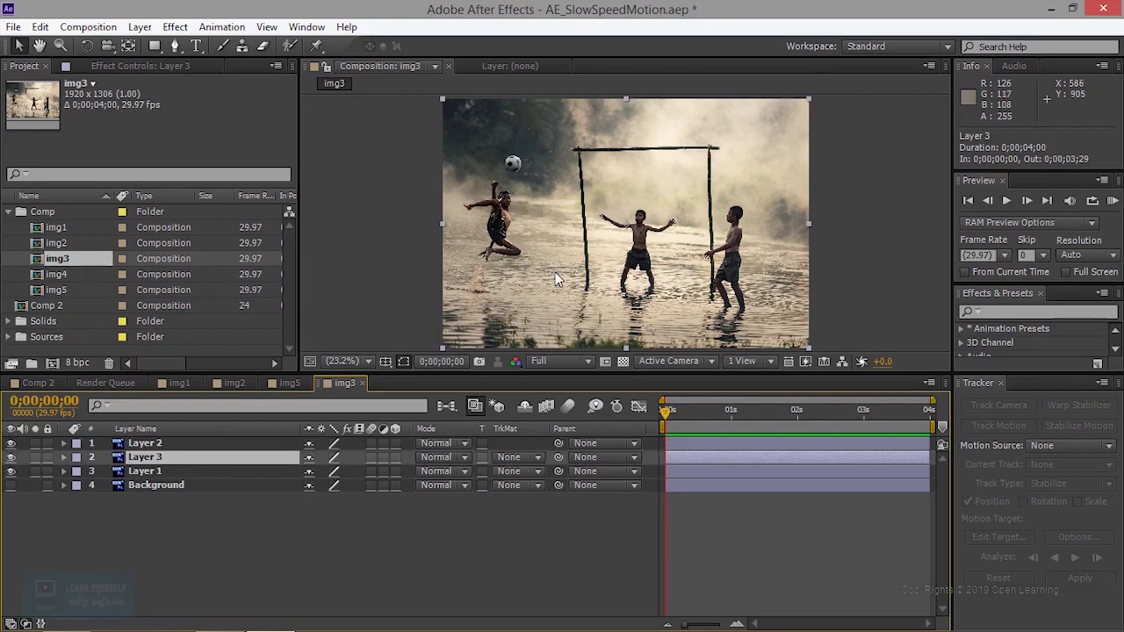
Zoom the Composition viewer to 50% on the boy, ball and goal.
{"action": "scroll", "coordinate": [545, 277], "scroll_direction": "up", "scroll_amount": 5}
{"action": "scroll", "coordinate": [544, 278], "scroll_direction": "down", "scroll_amount": 2}
{"action": "scroll", "coordinate": [545, 278], "scroll_direction": "up", "scroll_amount": 3}
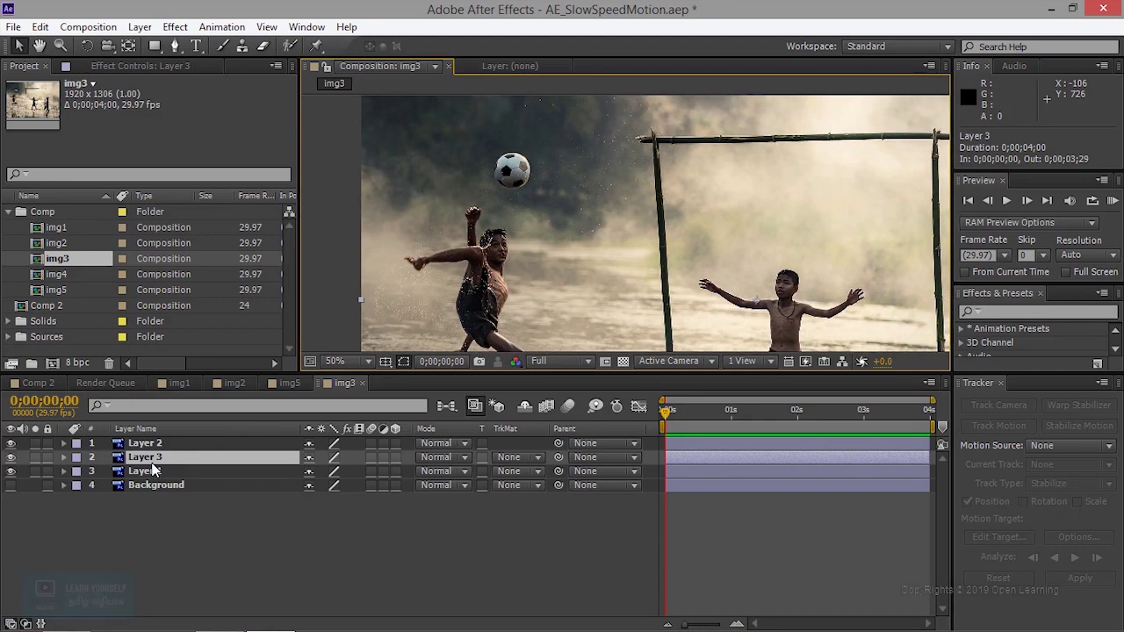
Keyframe Layer 3's Position from 960.0,653.0 at 0s to a lower spot at 4s, then preview.
{"action": "key", "text": "p"}
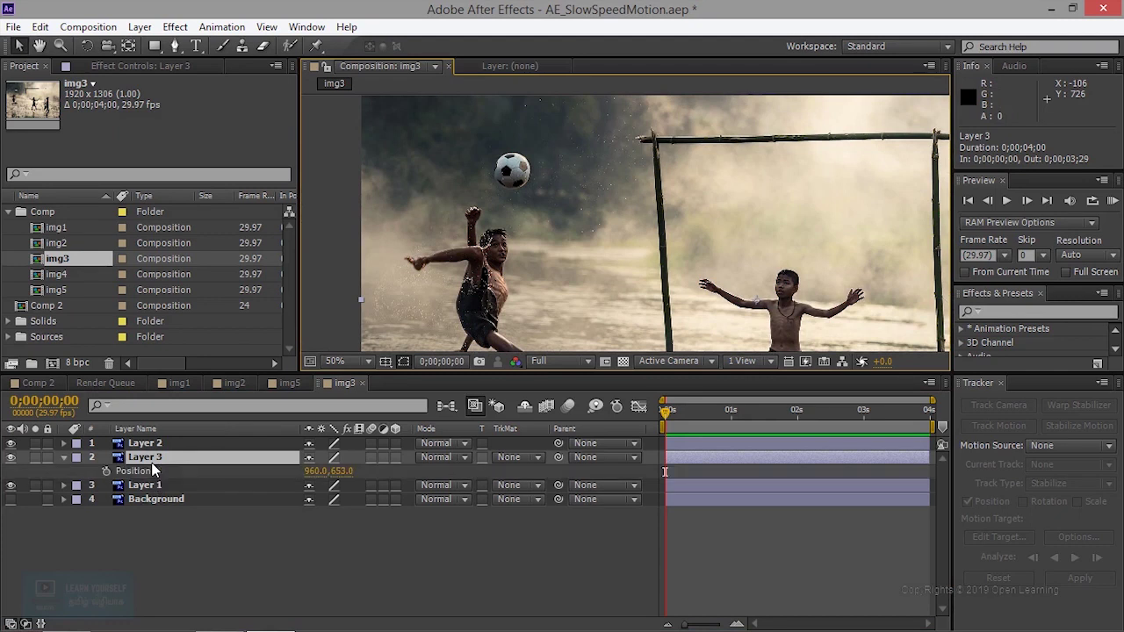
{"action": "left_click", "coordinate": [107, 472]}
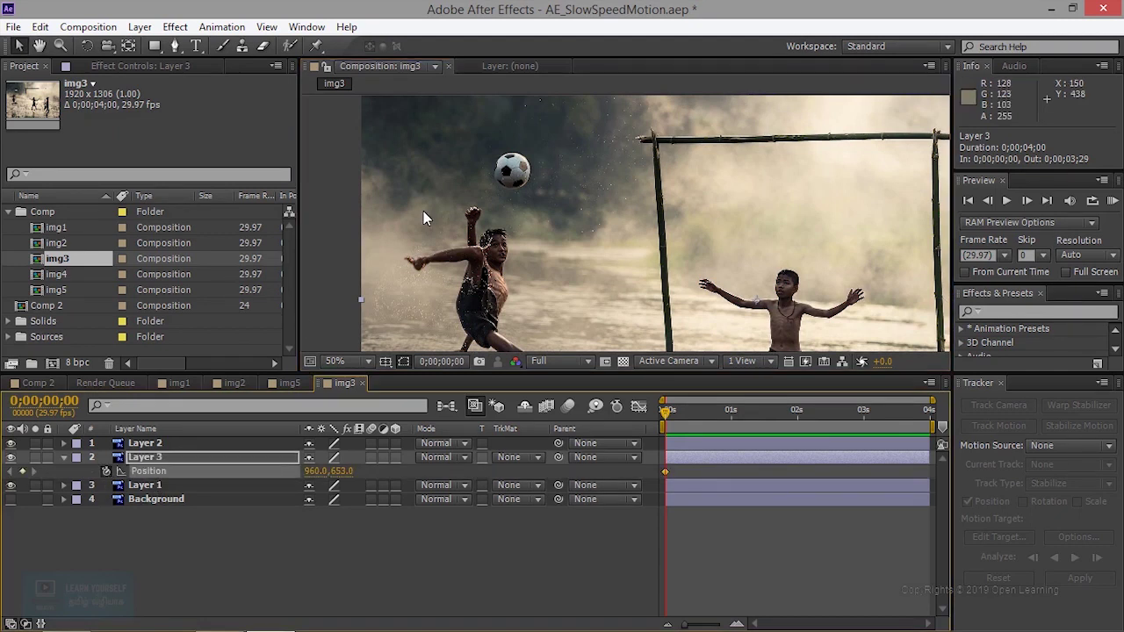
{"action": "left_click_drag", "start_coordinate": [665, 418], "coordinate": [799, 416]}
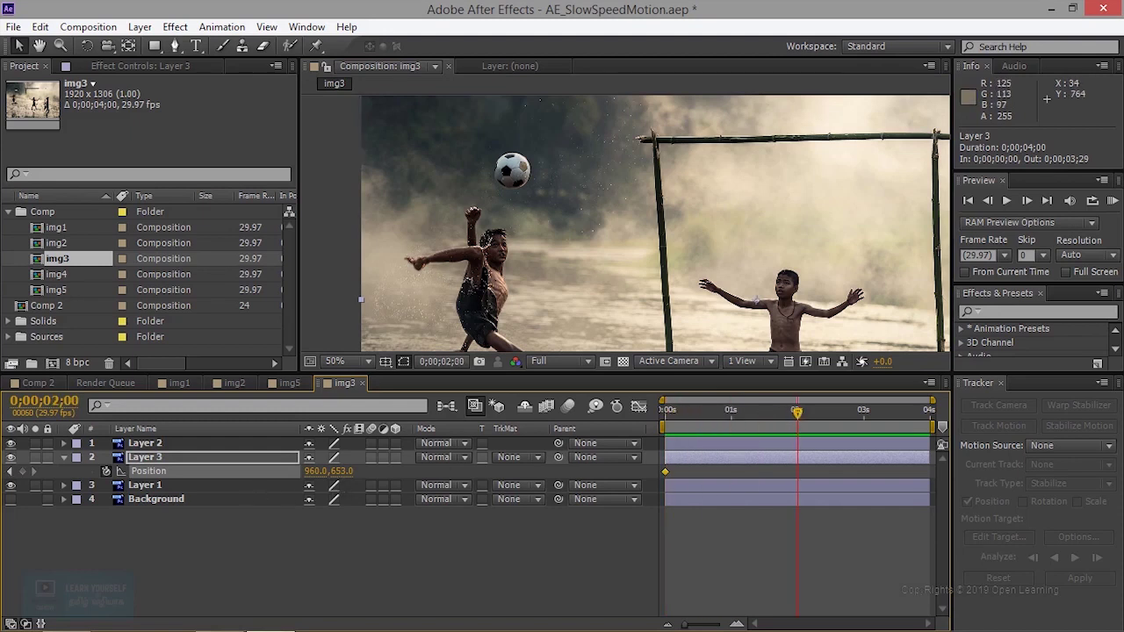
{"action": "left_click_drag", "start_coordinate": [757, 297], "coordinate": [756, 318]}
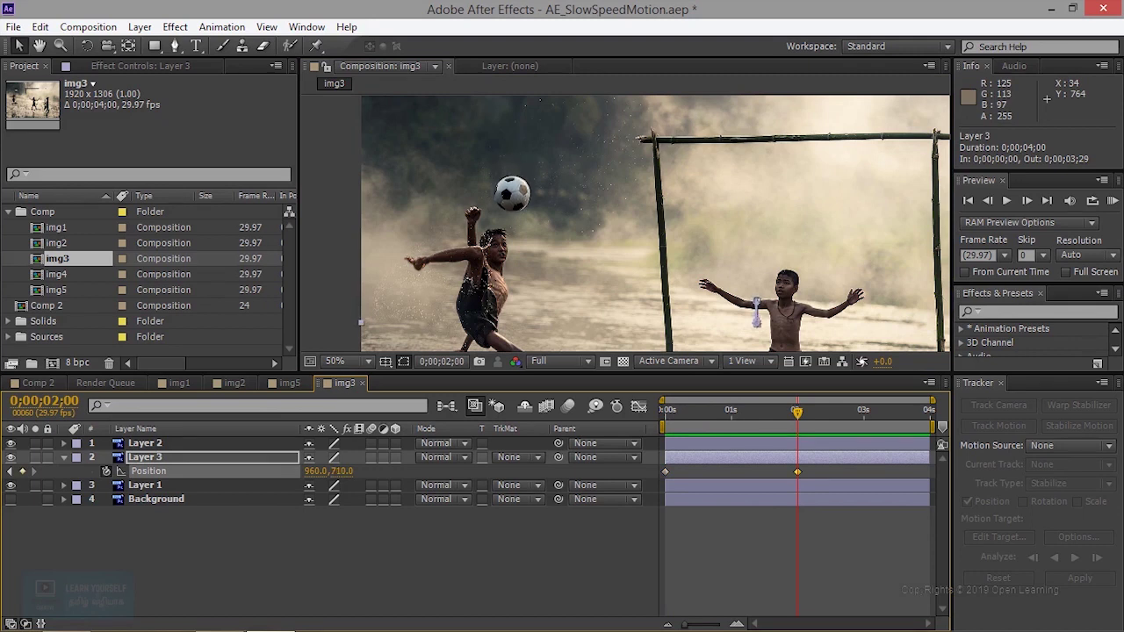
{"action": "left_click_drag", "start_coordinate": [798, 472], "coordinate": [930, 474]}
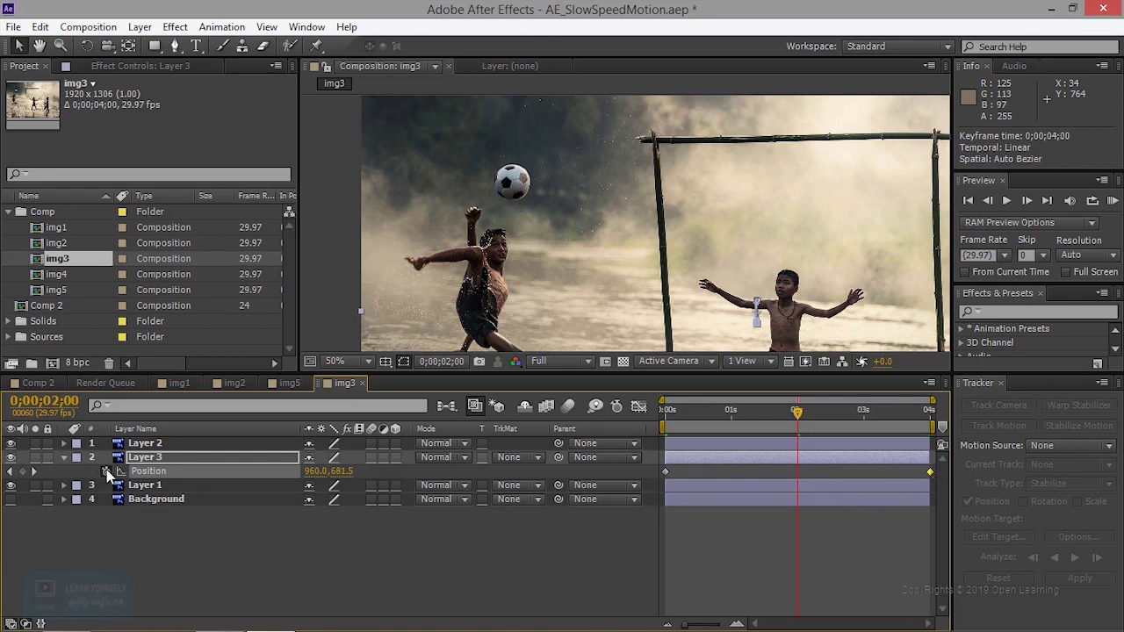
{"action": "left_click_drag", "start_coordinate": [797, 412], "coordinate": [664, 437]}
{"action": "left_click", "coordinate": [1010, 201]}
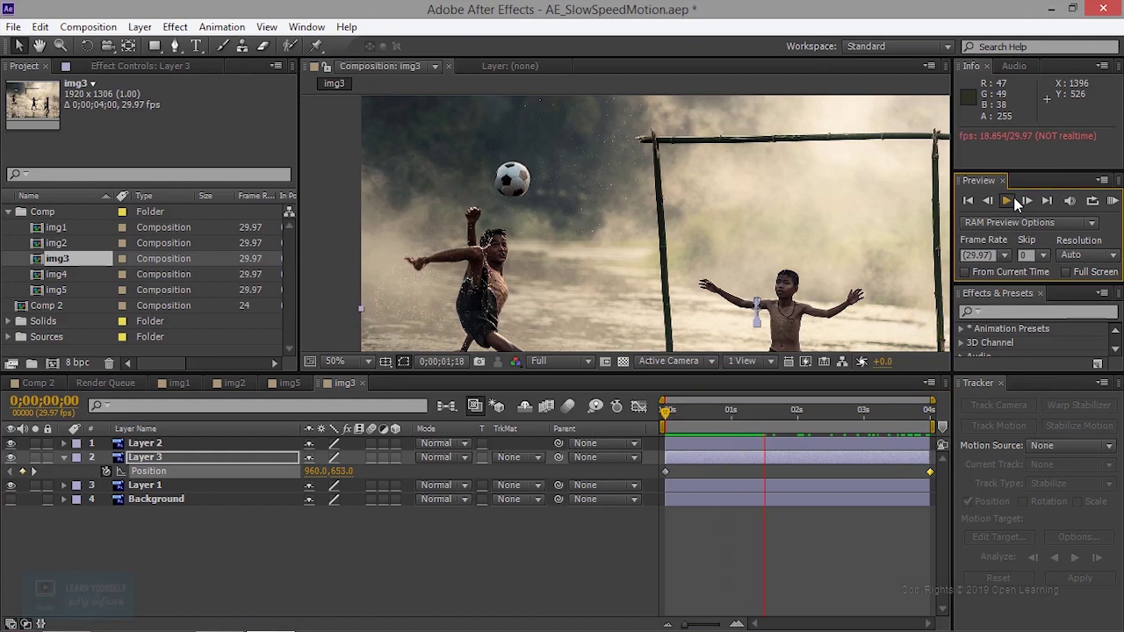
Stop the preview and pan the view up to show the boys' feet.
{"action": "left_click", "coordinate": [1009, 200]}
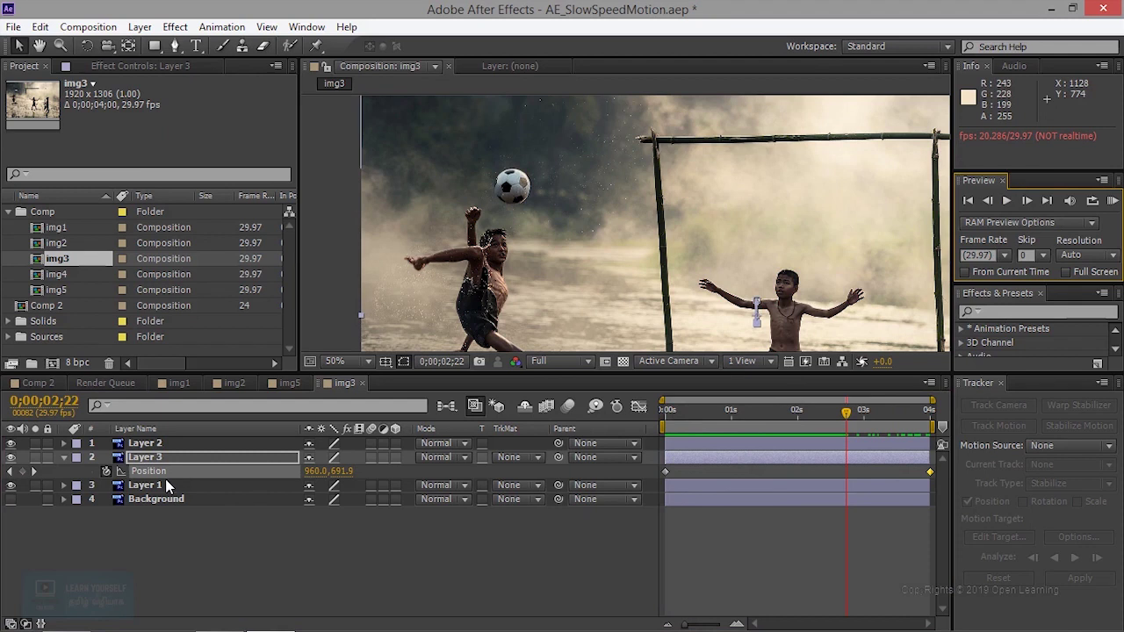
{"action": "key", "text": "h"}
{"action": "left_click_drag", "start_coordinate": [514, 293], "coordinate": [515, 246]}
{"action": "key", "text": "v"}
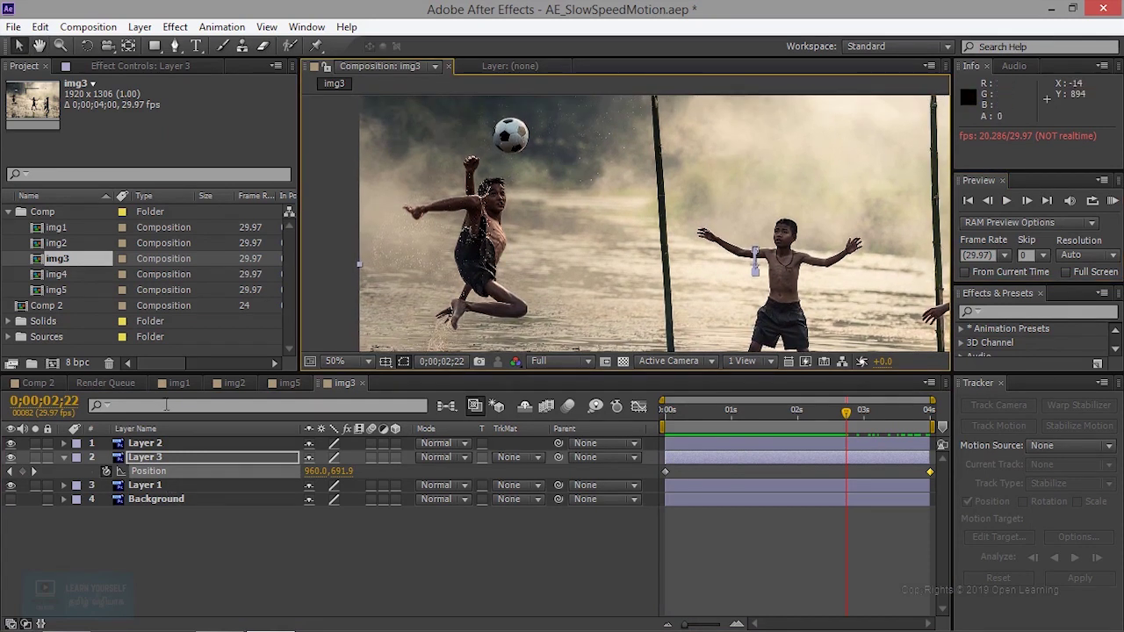
Select Layer 2 and toggle it off and on to check the kicking boy.
{"action": "left_click", "coordinate": [145, 445]}
{"action": "left_click", "coordinate": [11, 444]}
{"action": "left_click", "coordinate": [11, 443]}
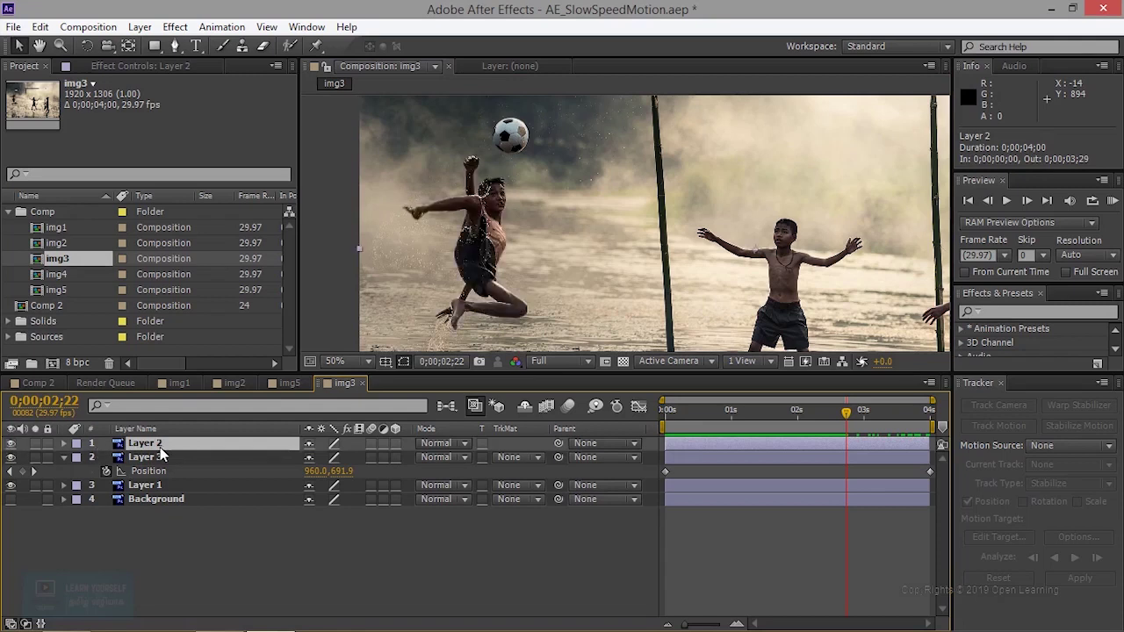
Pin the kicking boy's body with the Puppet Pin tool, test a bend, and undo it.
{"action": "left_click", "coordinate": [316, 46]}
{"action": "left_click", "coordinate": [488, 228]}
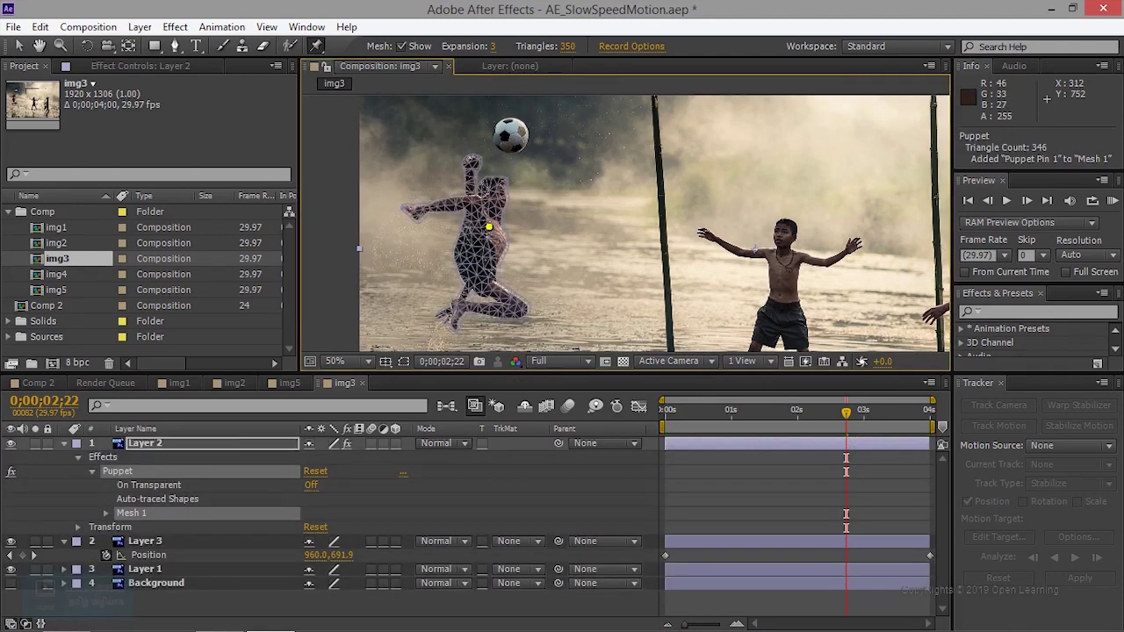
{"action": "left_click_drag", "start_coordinate": [489, 227], "coordinate": [489, 224]}
{"action": "key", "text": "ctrl+z"}
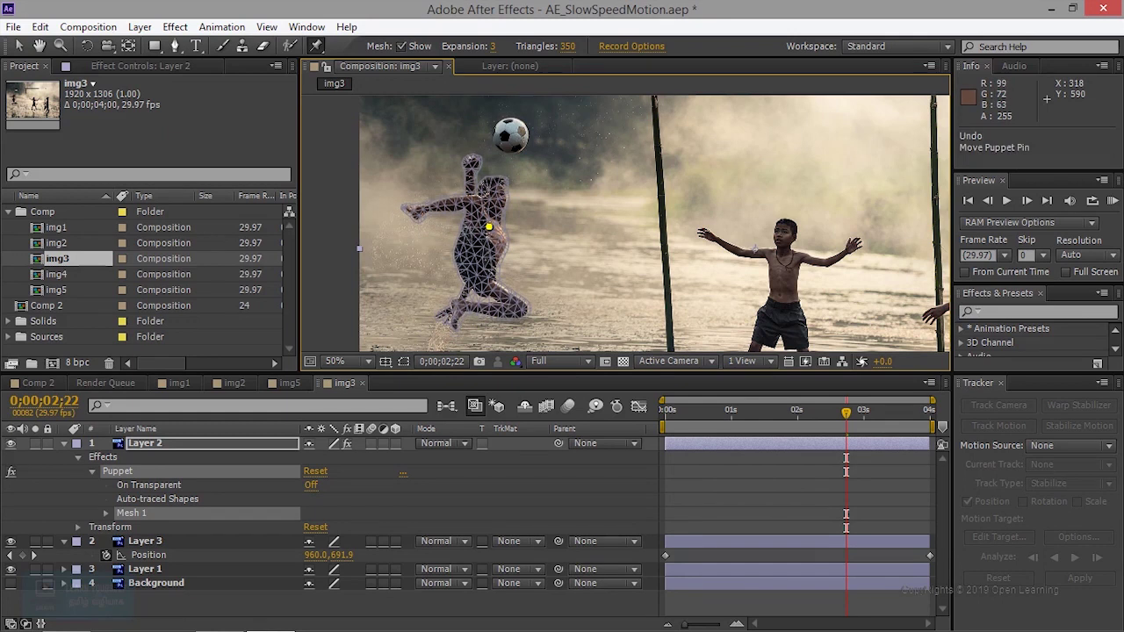
Add arm and shoulder pins, test and undo an arm bend, and return to 0;00.
{"action": "left_click", "coordinate": [417, 209]}
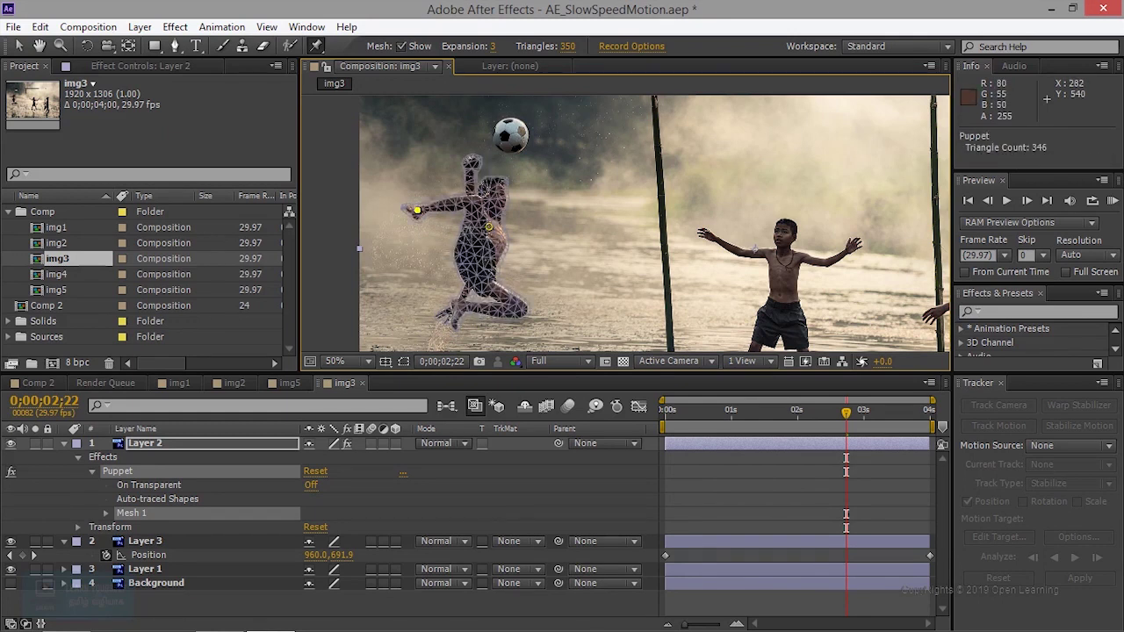
{"action": "left_click", "coordinate": [472, 200]}
{"action": "left_click_drag", "start_coordinate": [417, 209], "coordinate": [421, 195]}
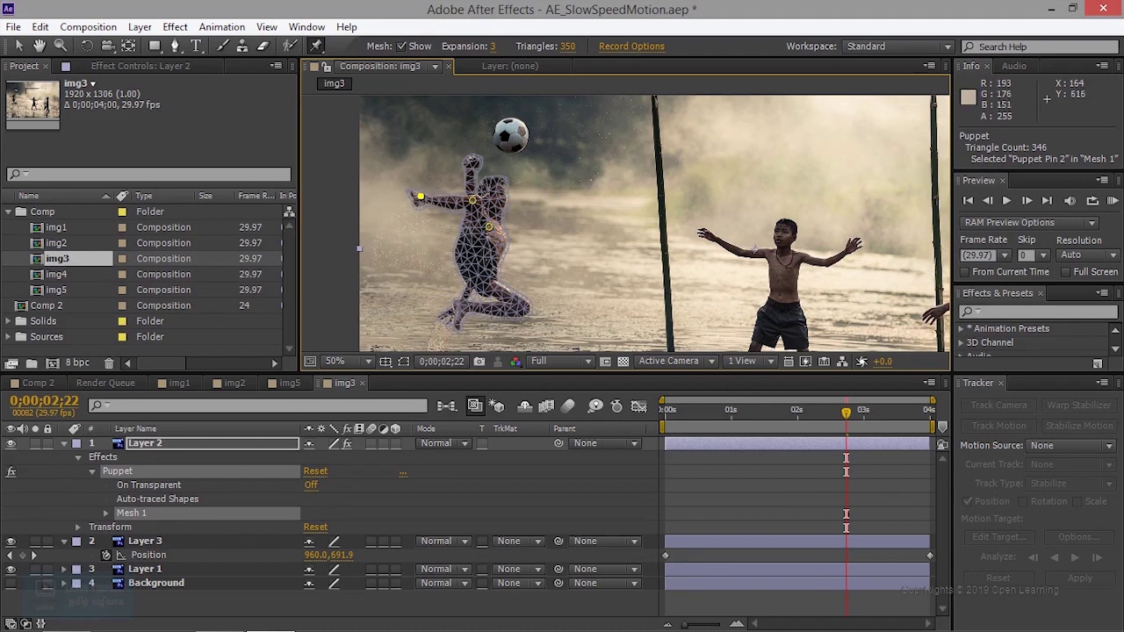
{"action": "key", "text": "ctrl+z"}
{"action": "key", "text": "ctrl+z"}
{"action": "key", "text": "ctrl+z"}
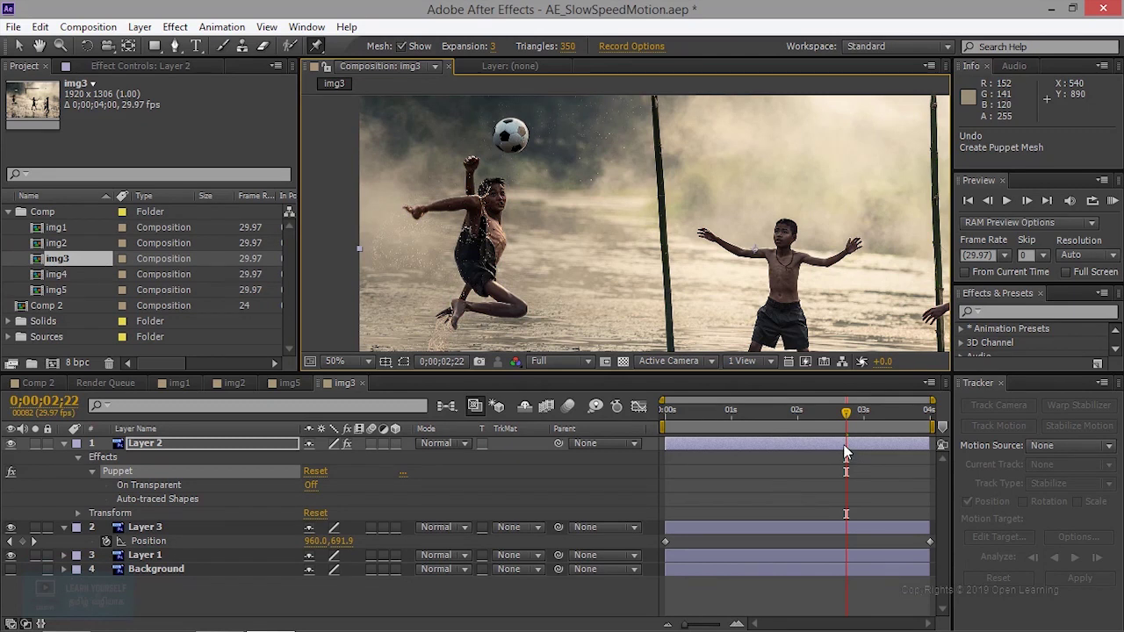
{"action": "left_click_drag", "start_coordinate": [845, 417], "coordinate": [664, 416]}
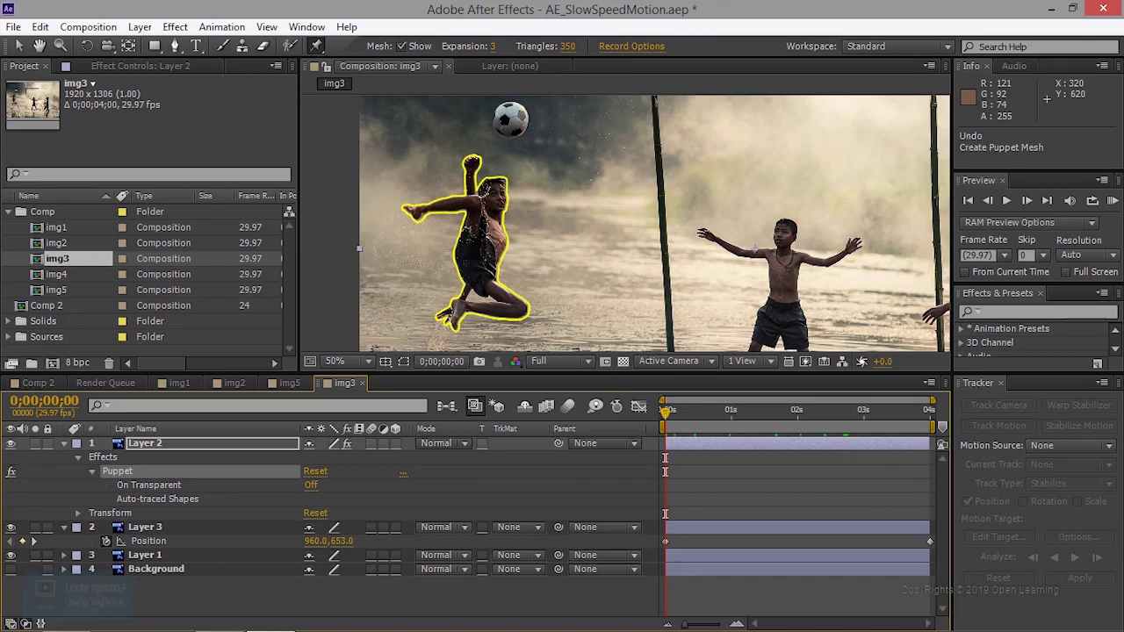
Place puppet pins on the boy's body, shoulder, outstretched hand, lower leg and knee.
{"action": "left_click", "coordinate": [490, 234]}
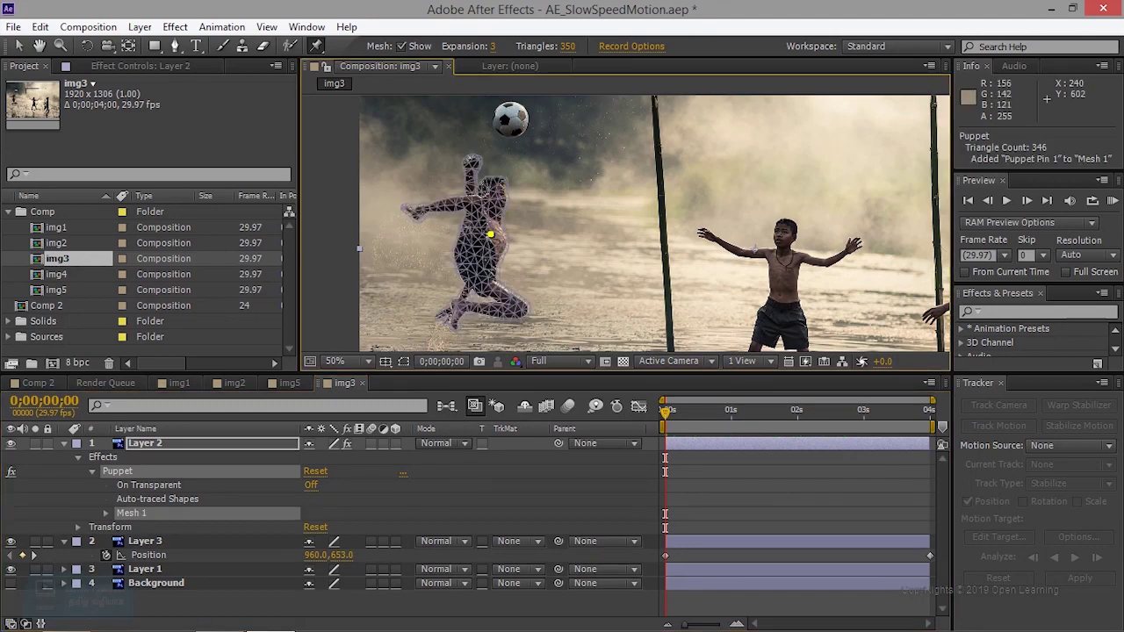
{"action": "left_click", "coordinate": [475, 202]}
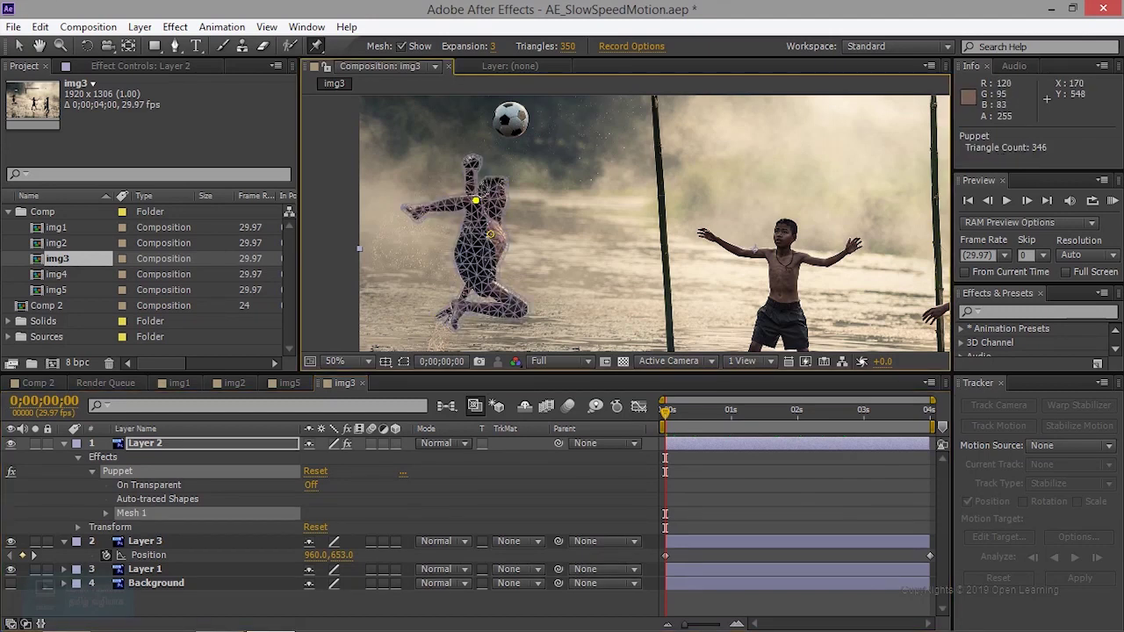
{"action": "left_click", "coordinate": [415, 211]}
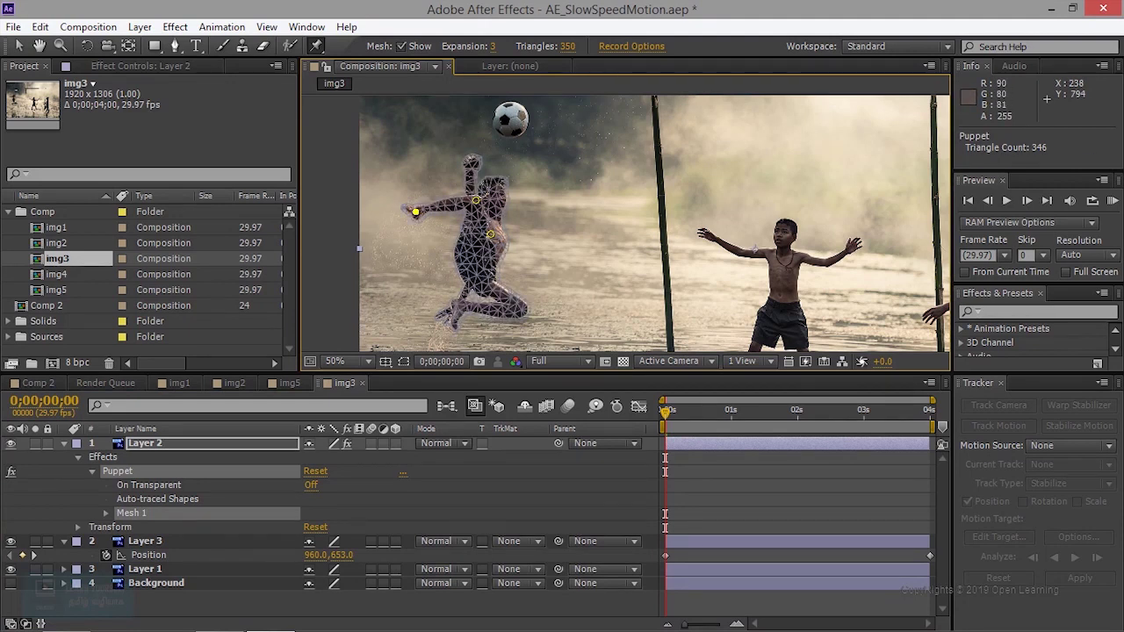
{"action": "left_click", "coordinate": [456, 305]}
{"action": "left_click", "coordinate": [520, 310]}
Add puppet pins on the boy's head, chest and raised fist.
{"action": "scroll", "coordinate": [507, 307], "scroll_direction": "up", "scroll_amount": 4}
{"action": "scroll", "coordinate": [507, 307], "scroll_direction": "down", "scroll_amount": 2}
{"action": "scroll", "coordinate": [507, 308], "scroll_direction": "up", "scroll_amount": 5}
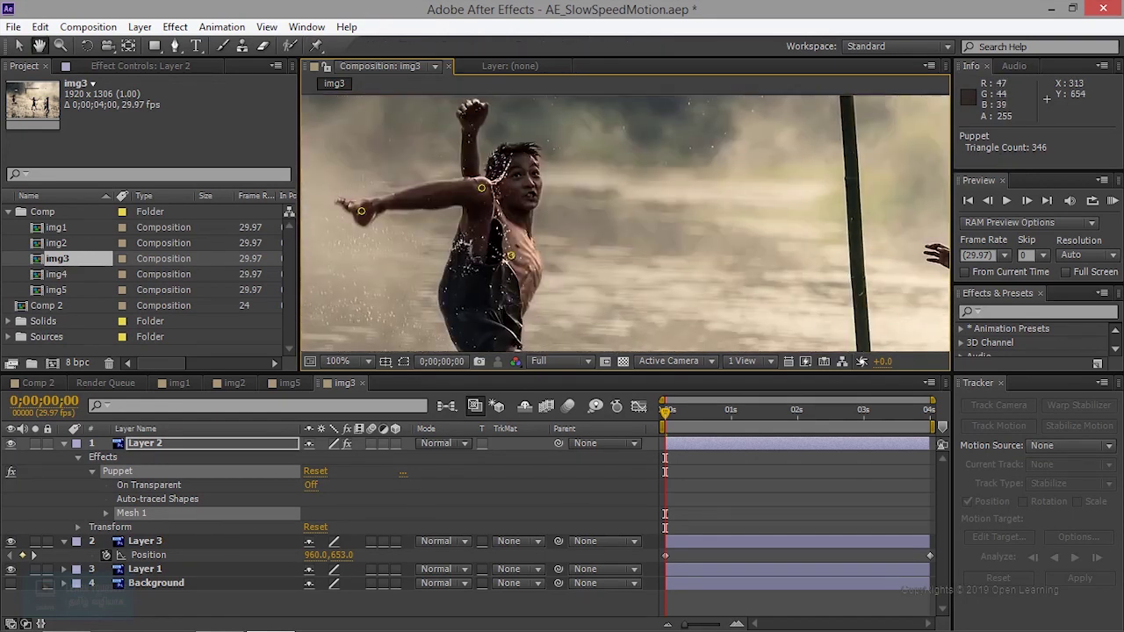
{"action": "left_click", "coordinate": [520, 208]}
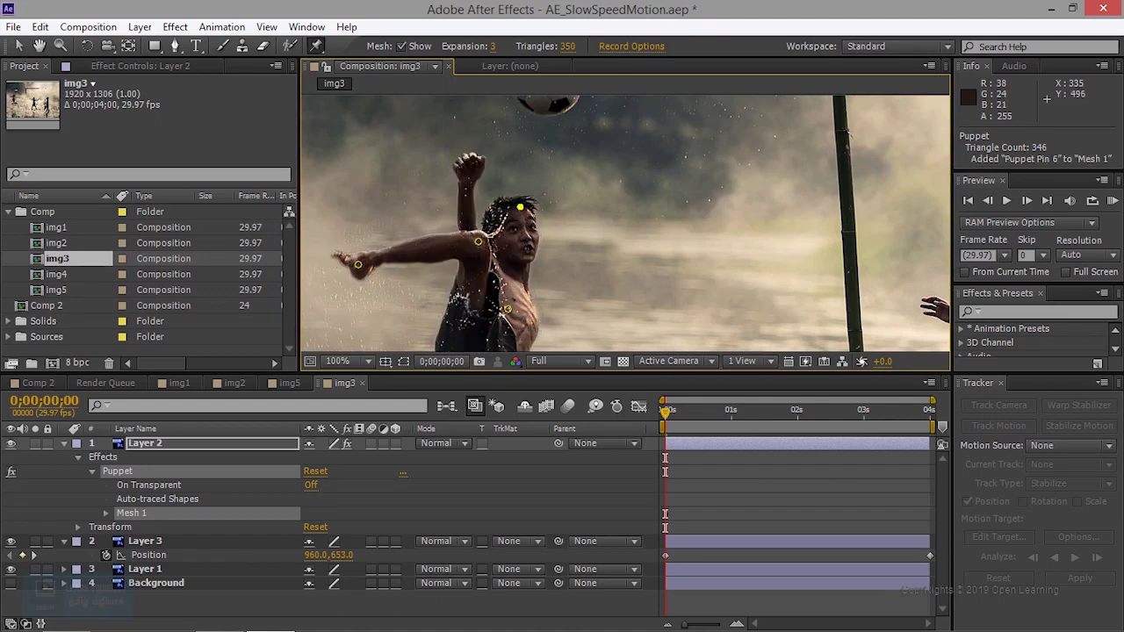
{"action": "left_click", "coordinate": [520, 271]}
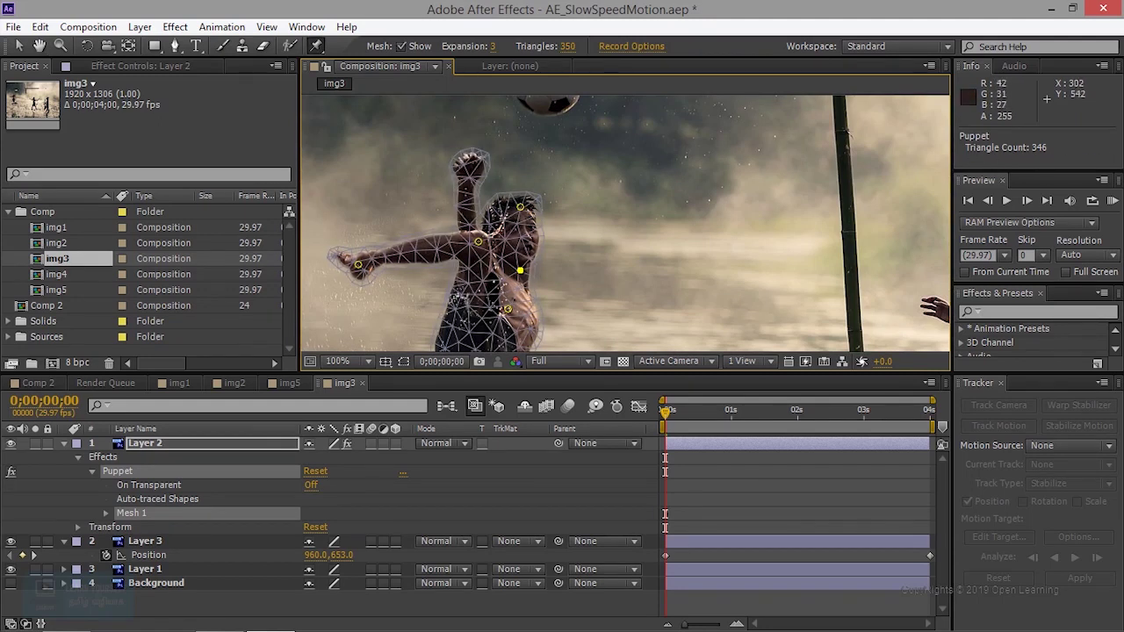
{"action": "left_click", "coordinate": [470, 158]}
On the last frame, pull the raised-hand pin left and lift the outstretched-hand pin.
{"action": "left_click_drag", "start_coordinate": [670, 420], "coordinate": [929, 413]}
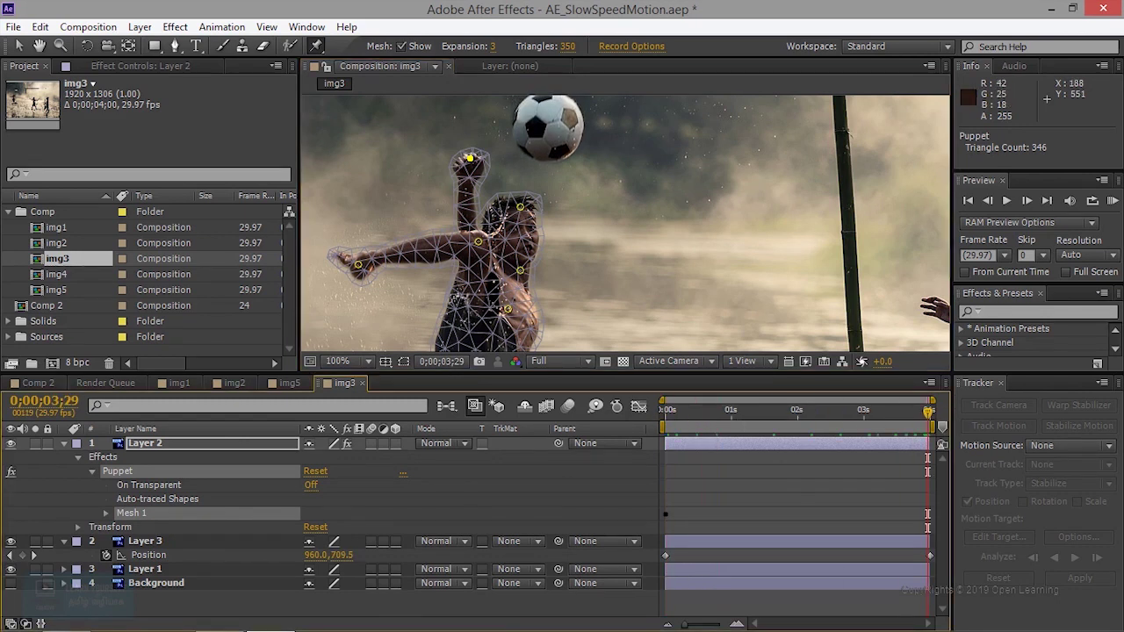
{"action": "left_click_drag", "start_coordinate": [470, 158], "coordinate": [460, 160]}
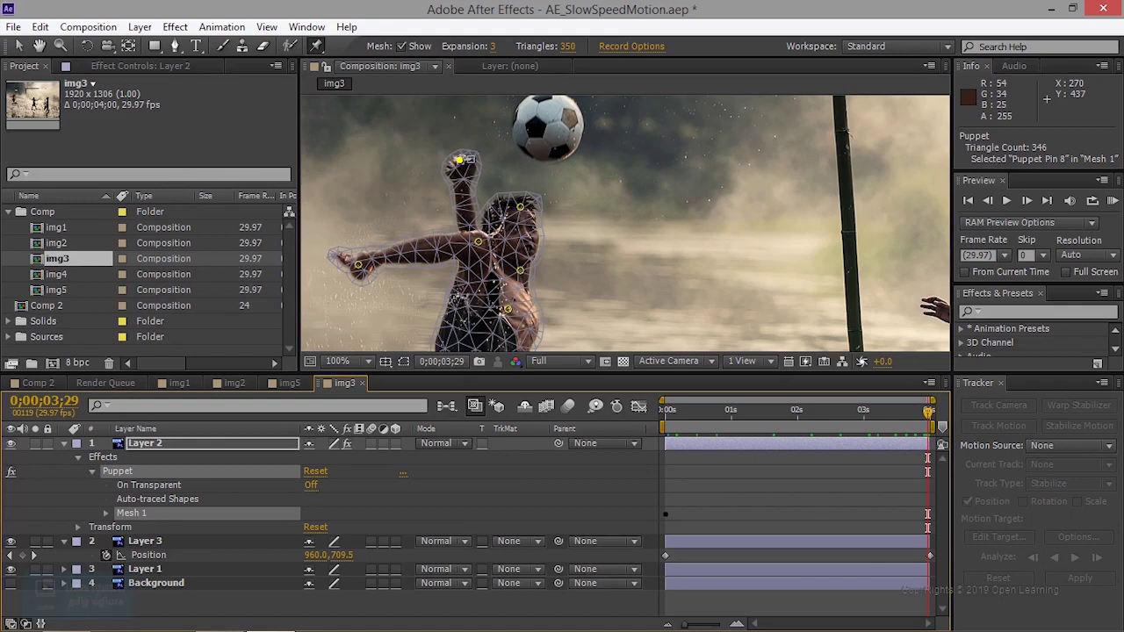
{"action": "scroll", "coordinate": [412, 185], "scroll_direction": "down", "scroll_amount": 2}
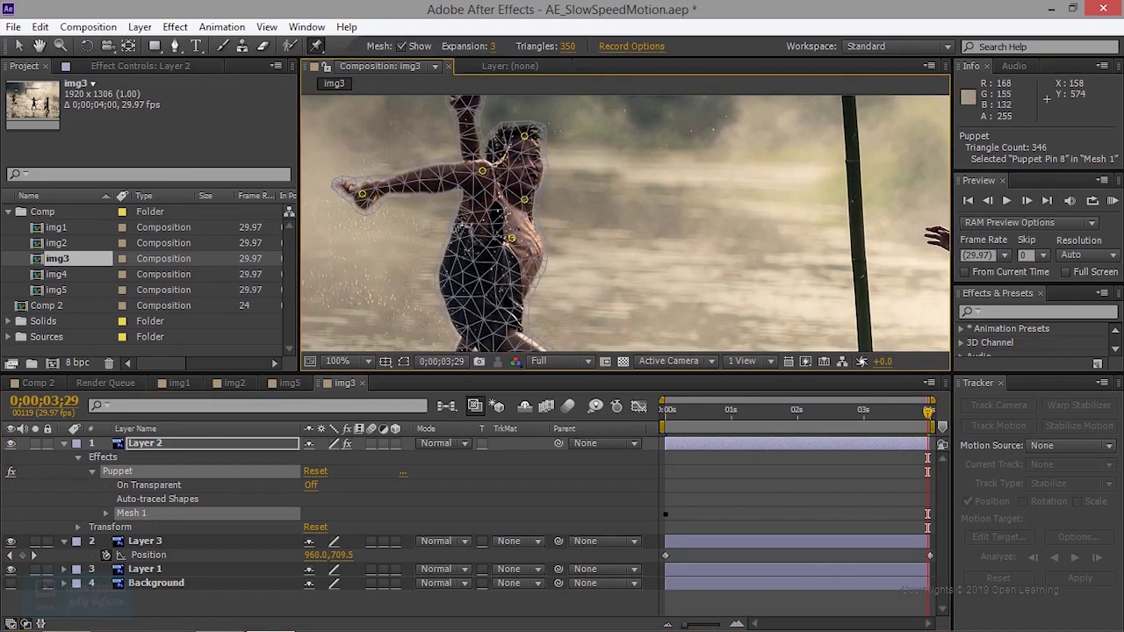
{"action": "left_click_drag", "start_coordinate": [361, 194], "coordinate": [351, 156]}
Nudge the head pin slightly right, then try and undo a foot pin move.
{"action": "key", "text": "space"}
{"action": "left_click_drag", "start_coordinate": [489, 219], "coordinate": [412, 228]}
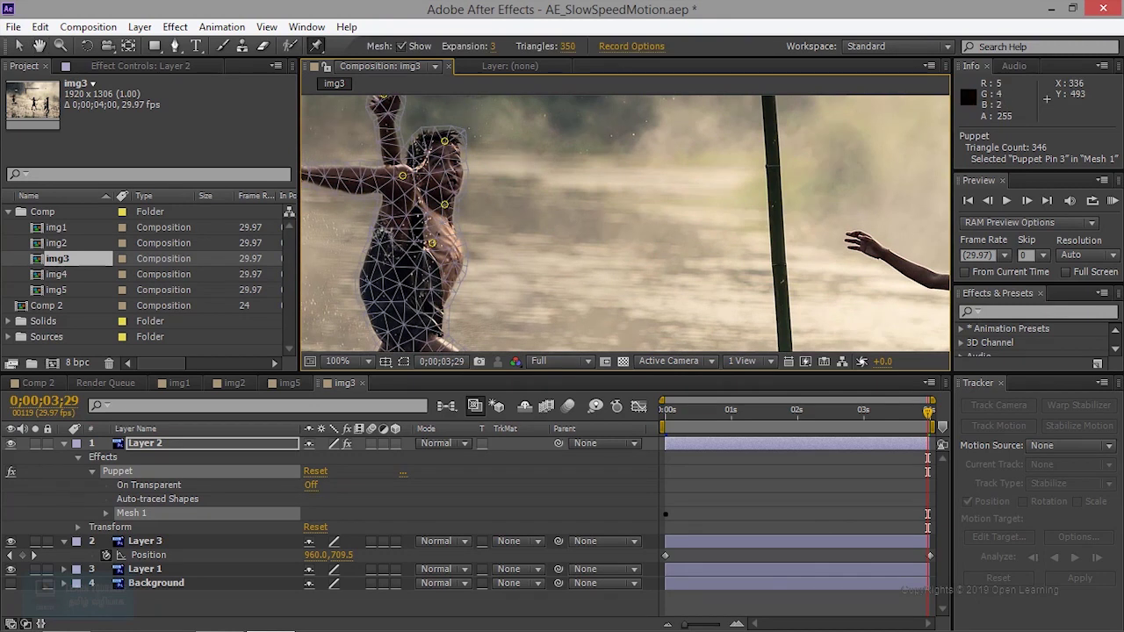
{"action": "left_click_drag", "start_coordinate": [444, 141], "coordinate": [448, 142]}
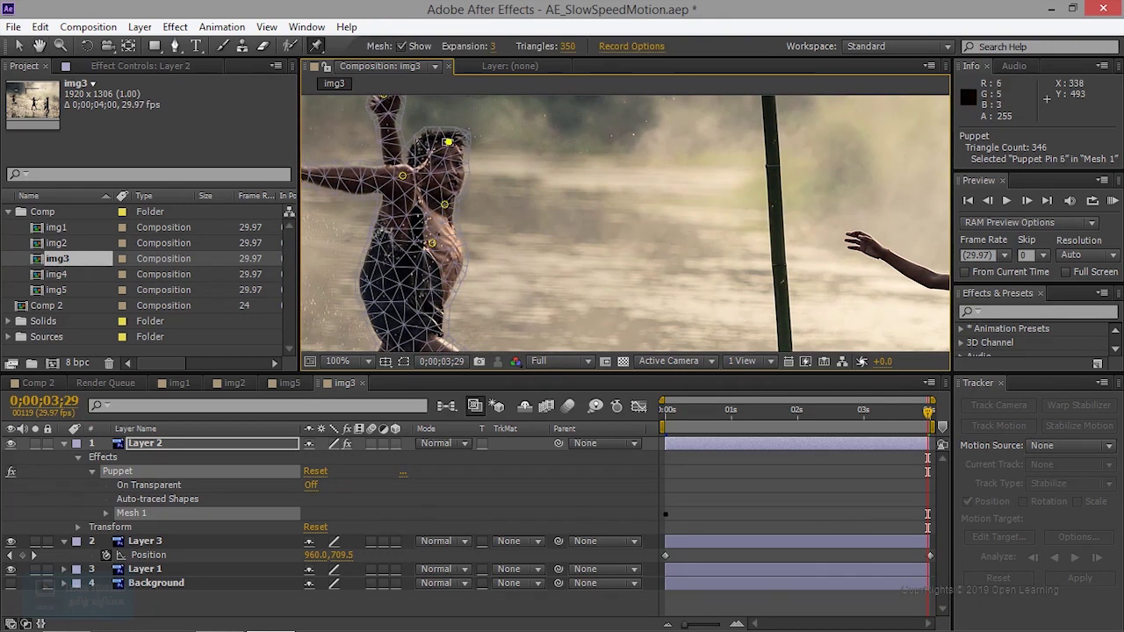
{"action": "left_click_drag", "start_coordinate": [491, 290], "coordinate": [527, 149]}
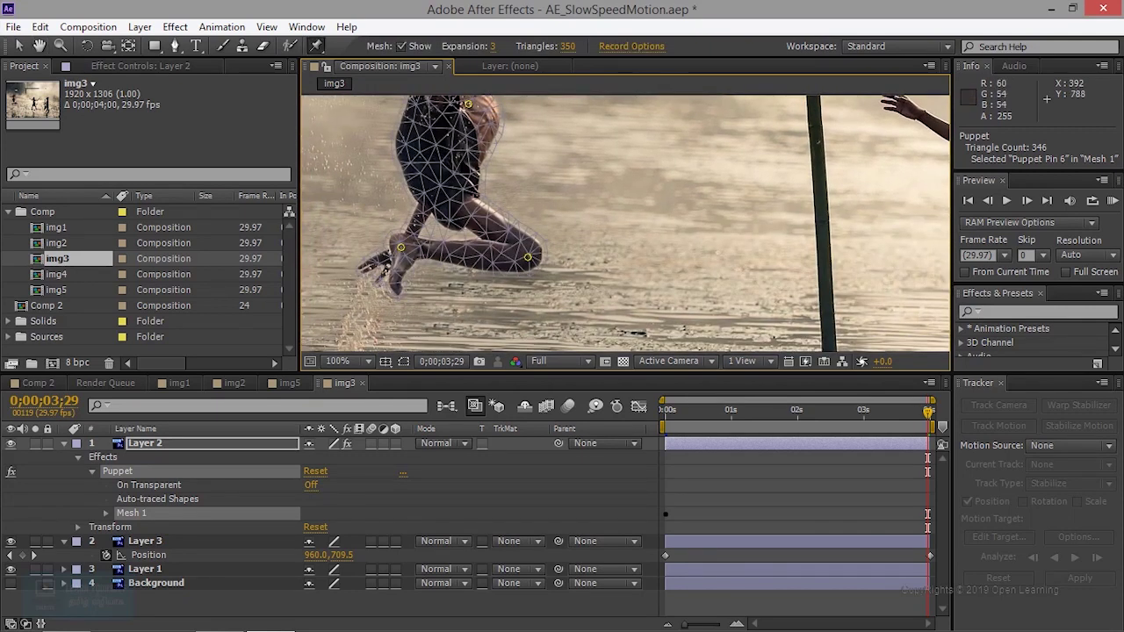
{"action": "left_click_drag", "start_coordinate": [401, 249], "coordinate": [399, 253]}
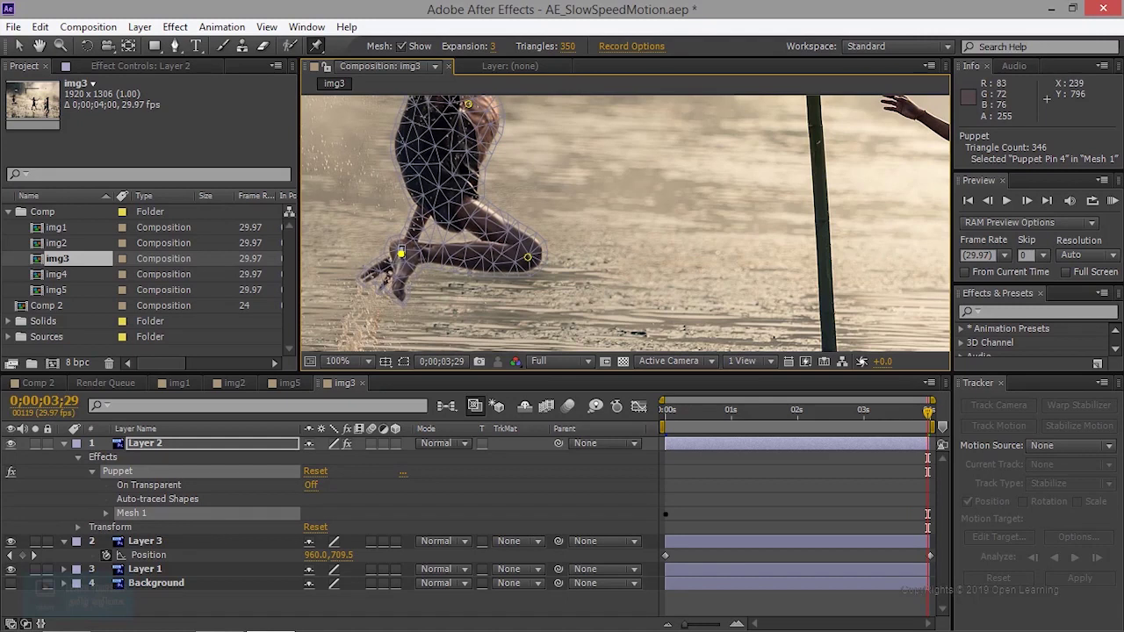
{"action": "key", "text": "ctrl+z"}
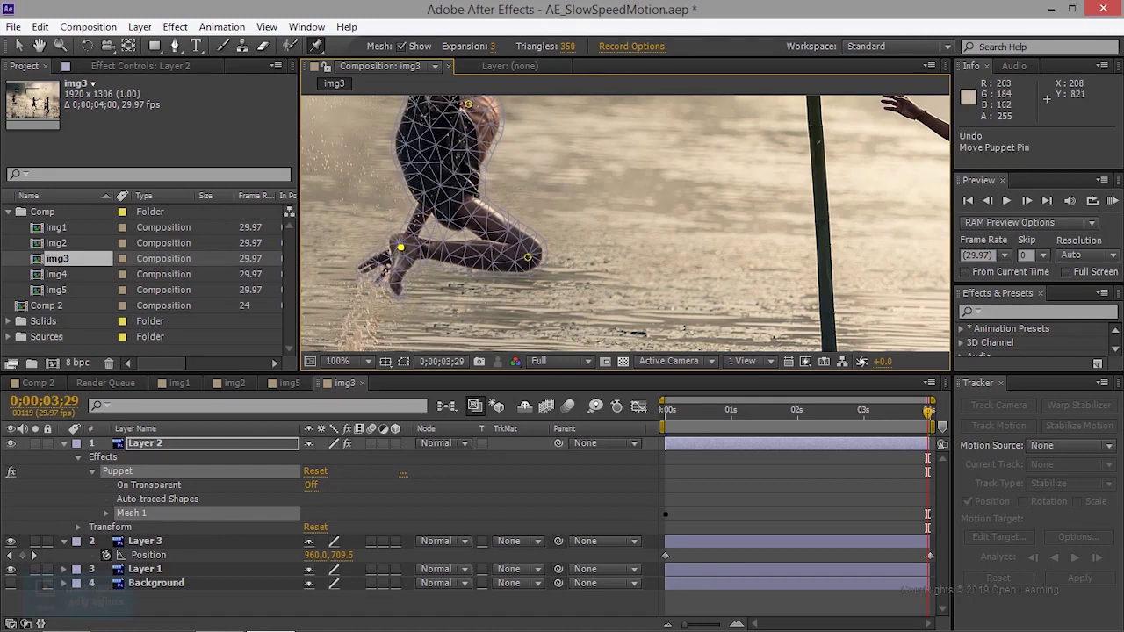
{"action": "scroll", "coordinate": [377, 295], "scroll_direction": "up", "scroll_amount": 2}
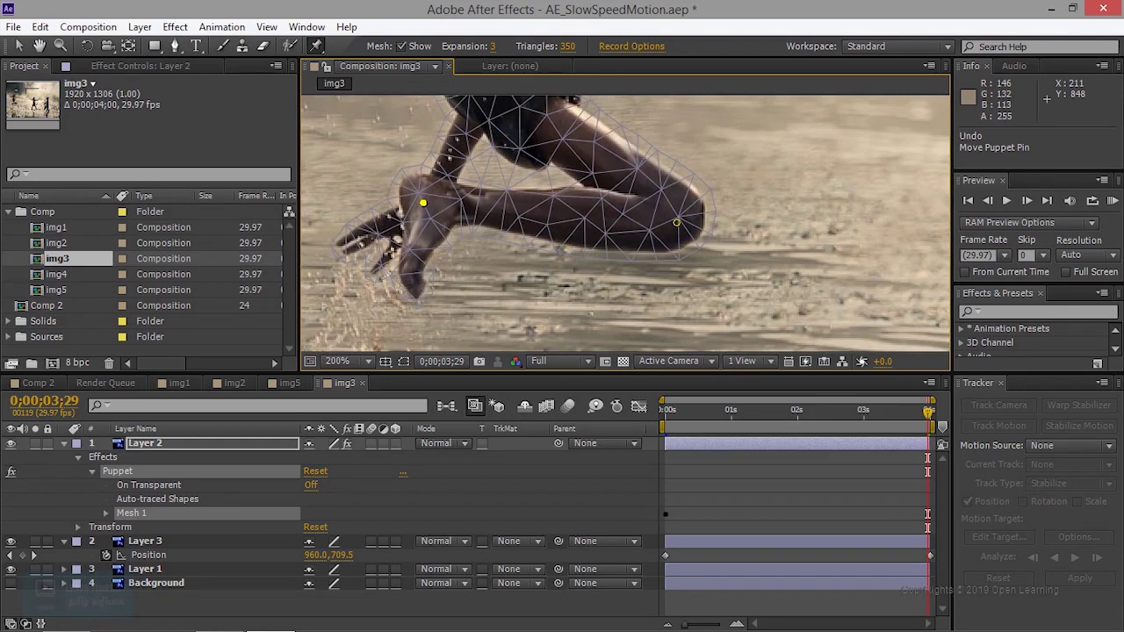
Add Puppet Starch pins on the boy's foot and toes, replacing one undone pin.
{"action": "left_click_drag", "start_coordinate": [316, 45], "coordinate": [421, 80]}
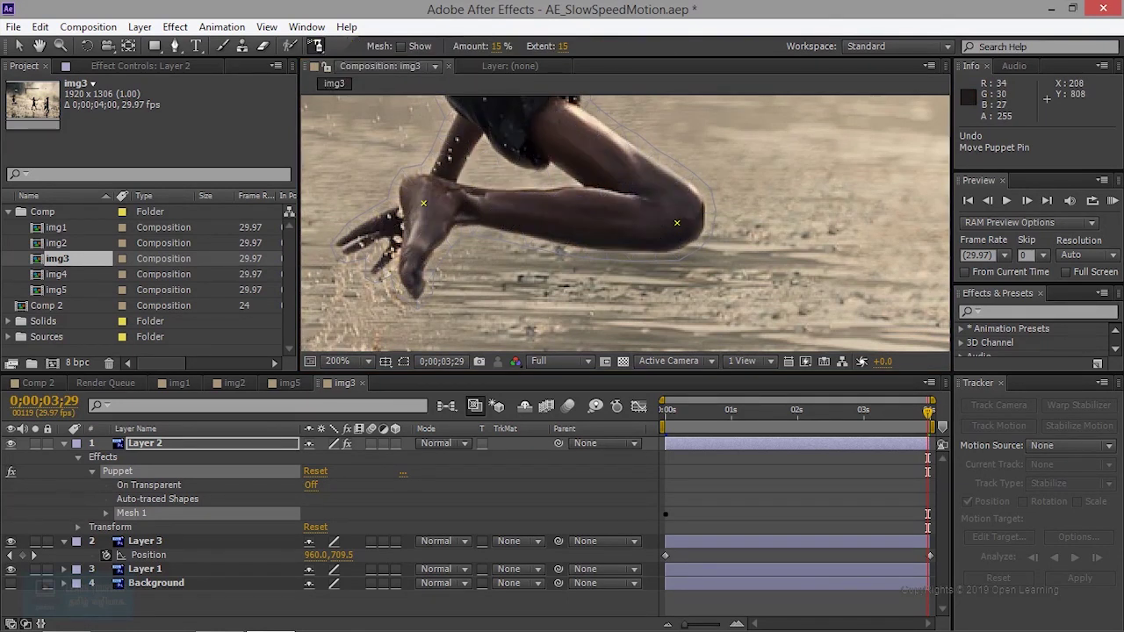
{"action": "left_click", "coordinate": [374, 227]}
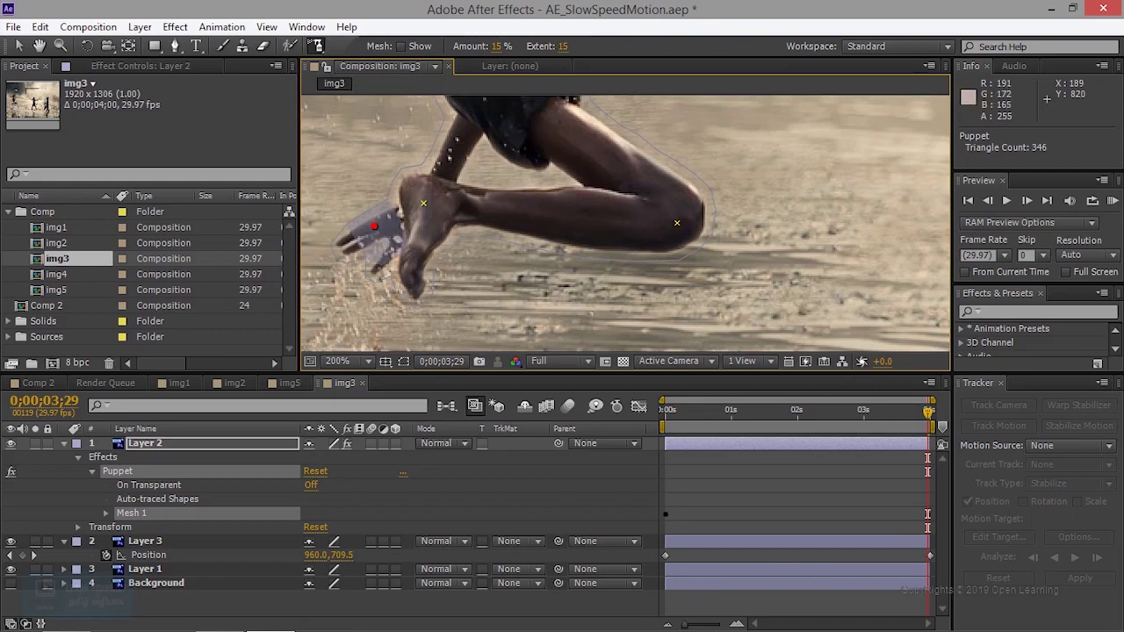
{"action": "left_click", "coordinate": [342, 239]}
{"action": "left_click", "coordinate": [377, 263]}
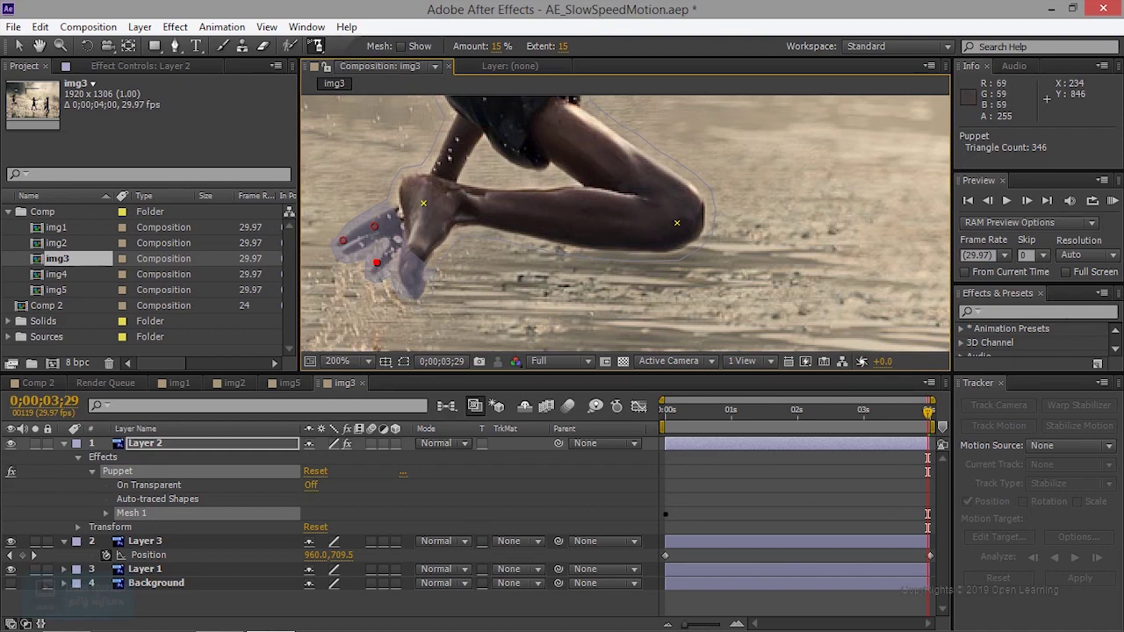
{"action": "key", "text": "ctrl+z"}
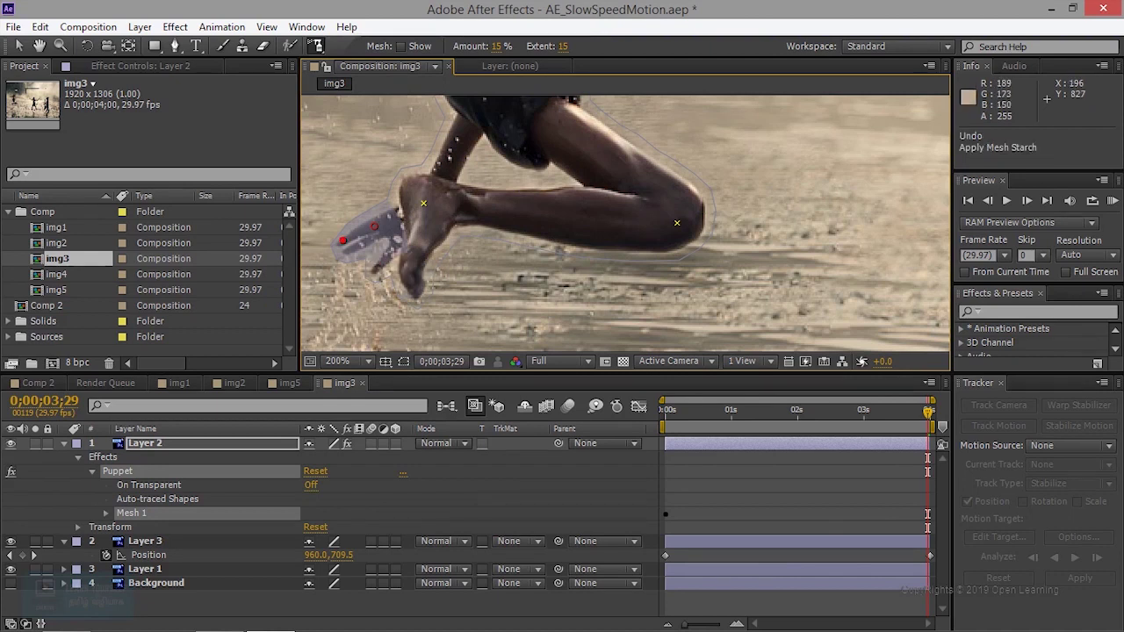
{"action": "left_click", "coordinate": [351, 254]}
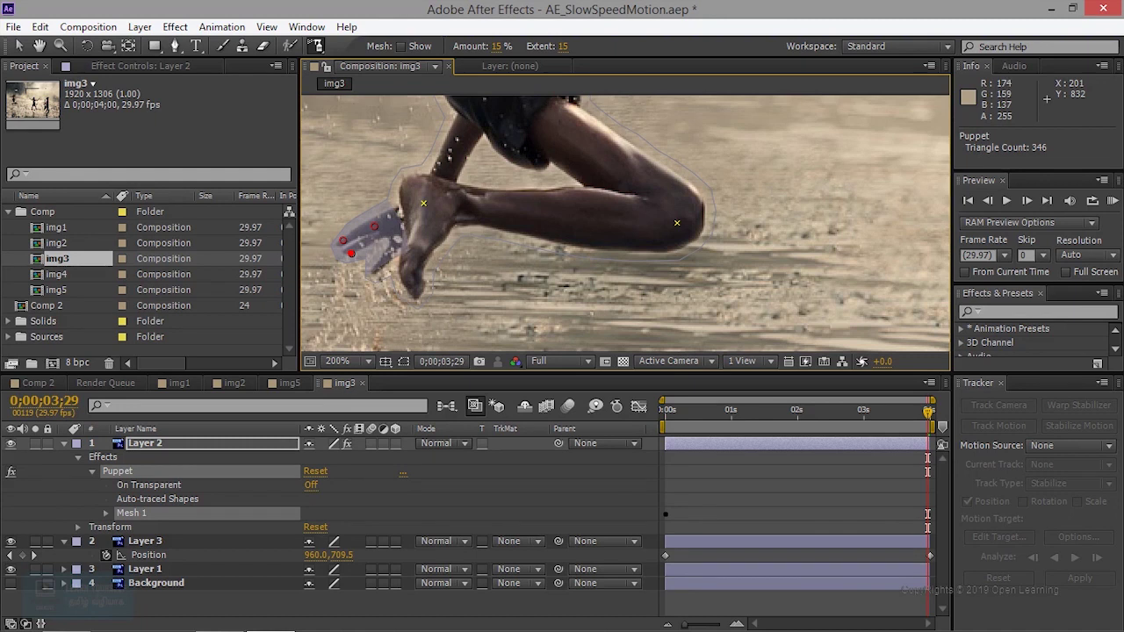
{"action": "scroll", "coordinate": [625, 223], "scroll_direction": "up", "scroll_amount": 5}
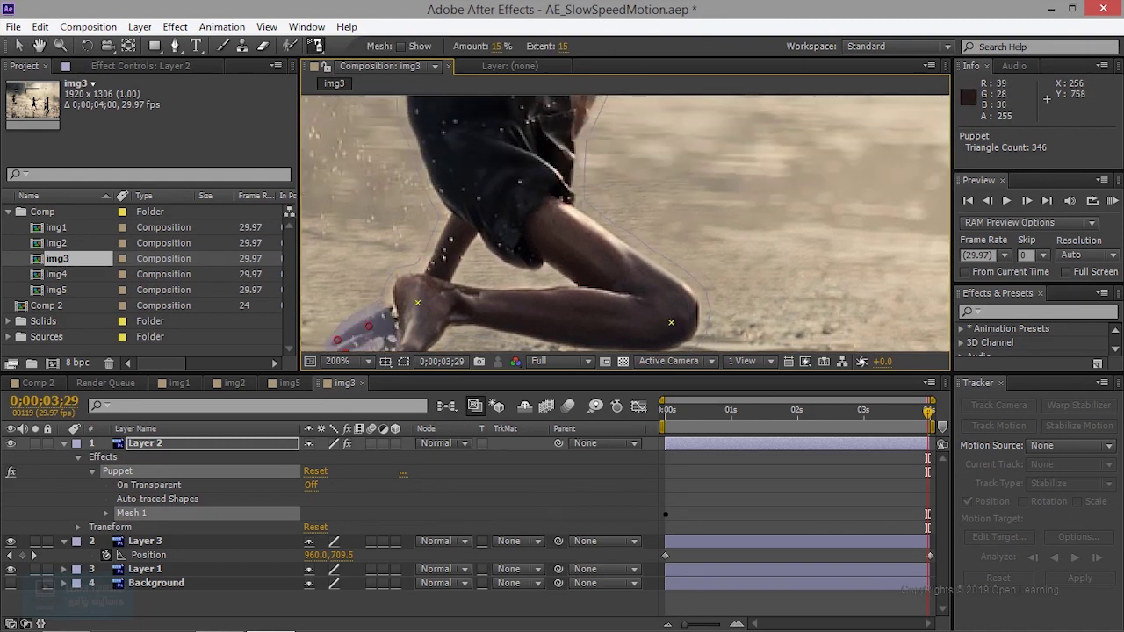
Add a starch pin on the boy's shin, re-placing it once.
{"action": "left_click", "coordinate": [452, 231]}
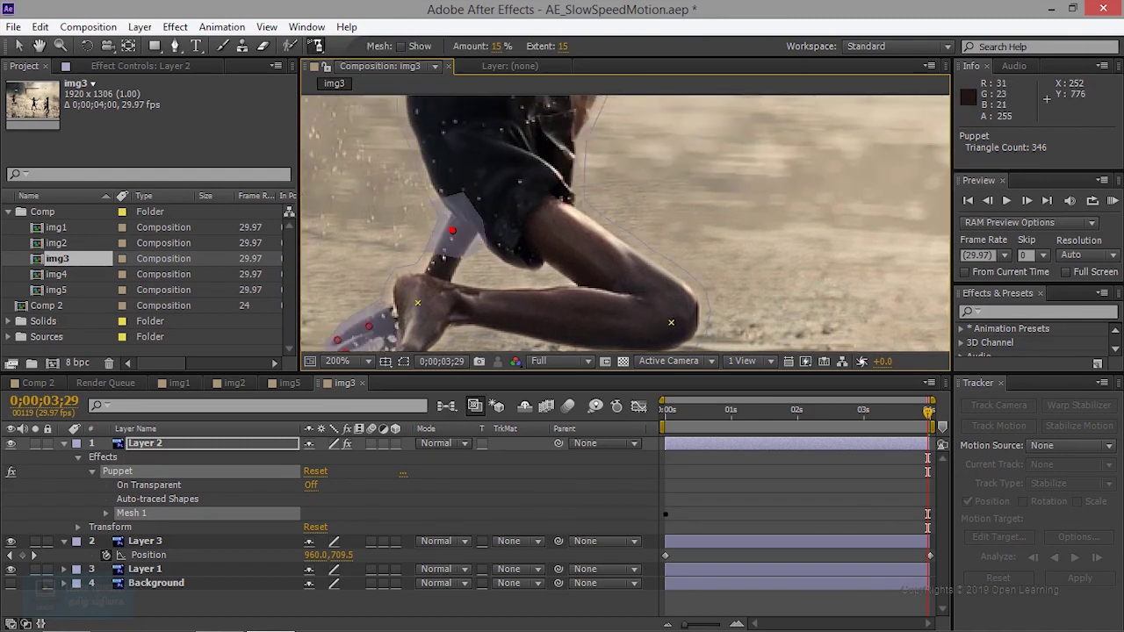
{"action": "key", "text": "ctrl+z"}
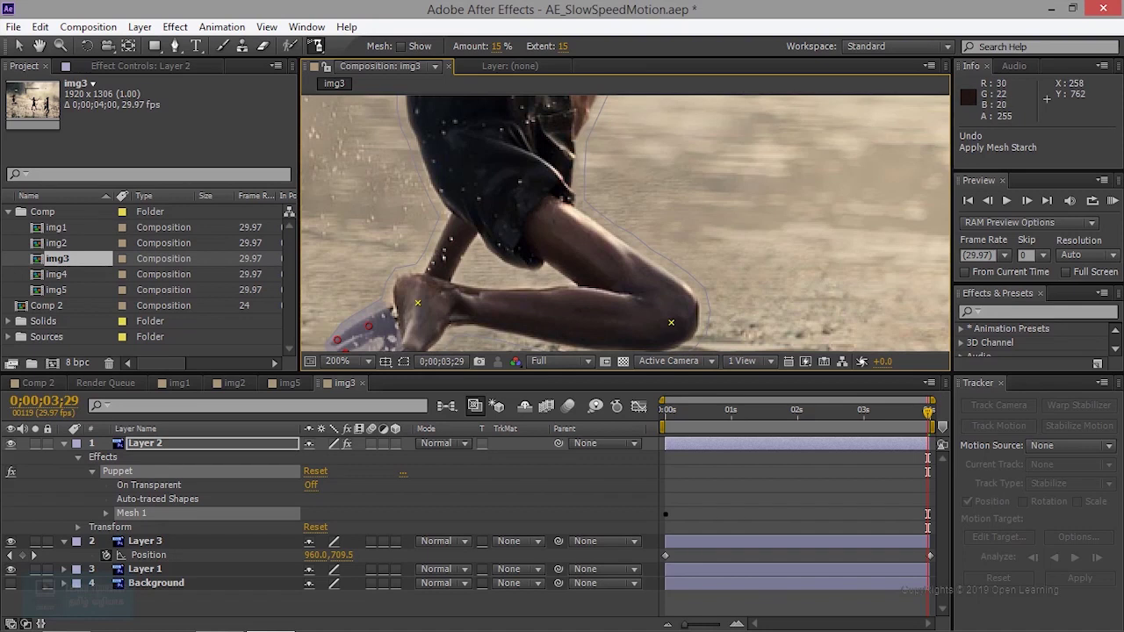
{"action": "left_click", "coordinate": [446, 244]}
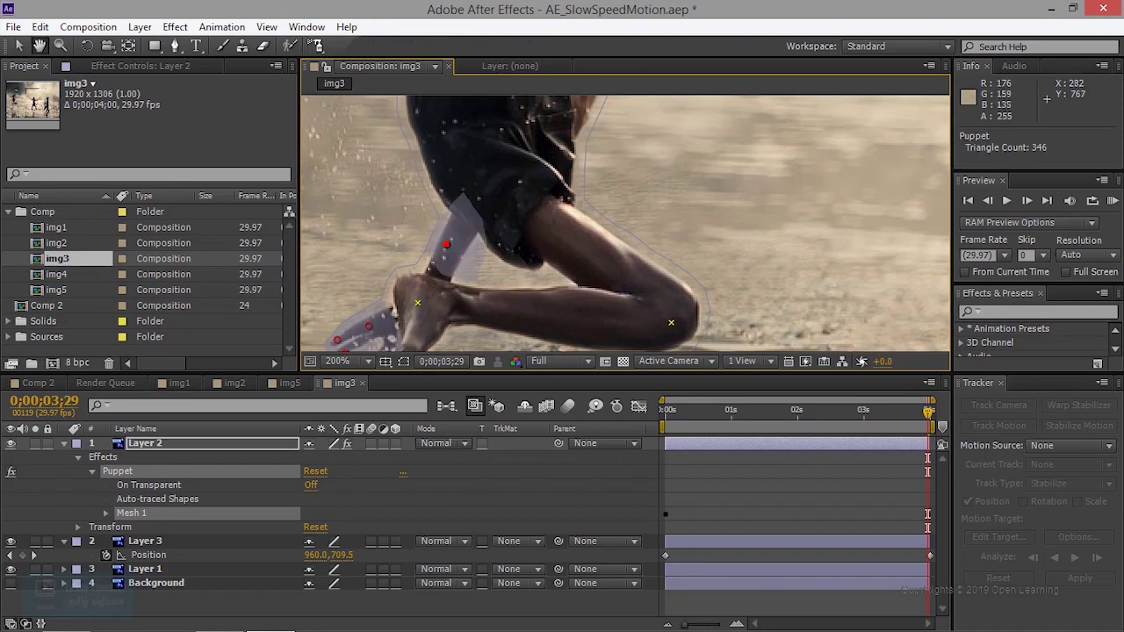
{"action": "scroll", "coordinate": [625, 223], "scroll_direction": "down", "scroll_amount": 3}
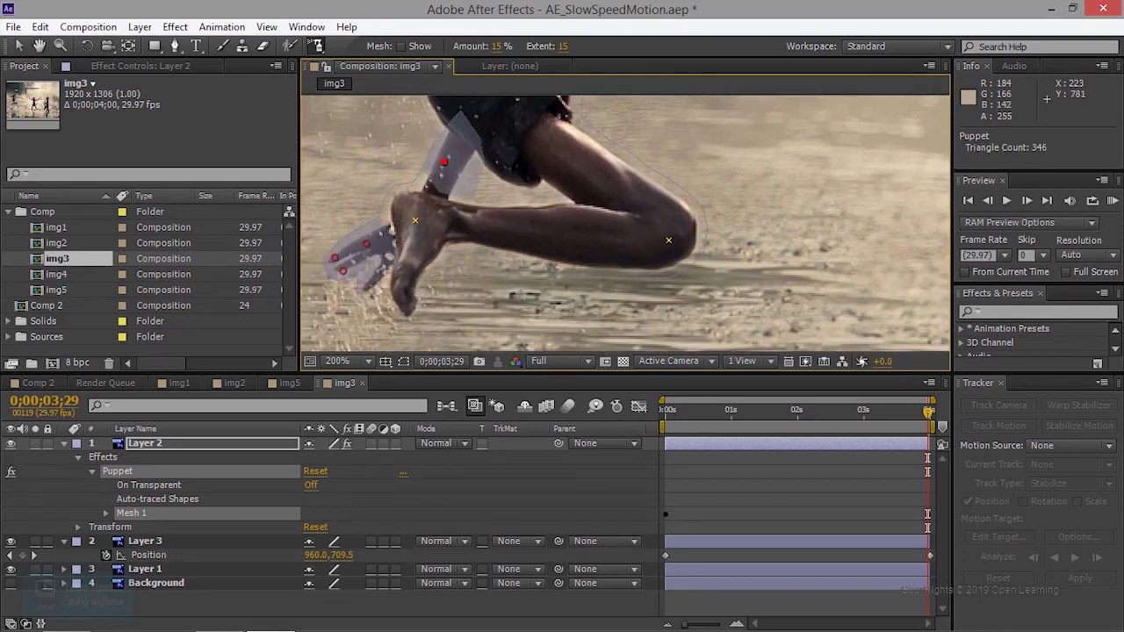
With the Puppet Pin tool, nudge the foot pin slightly downward.
{"action": "left_click_drag", "start_coordinate": [318, 48], "coordinate": [377, 46]}
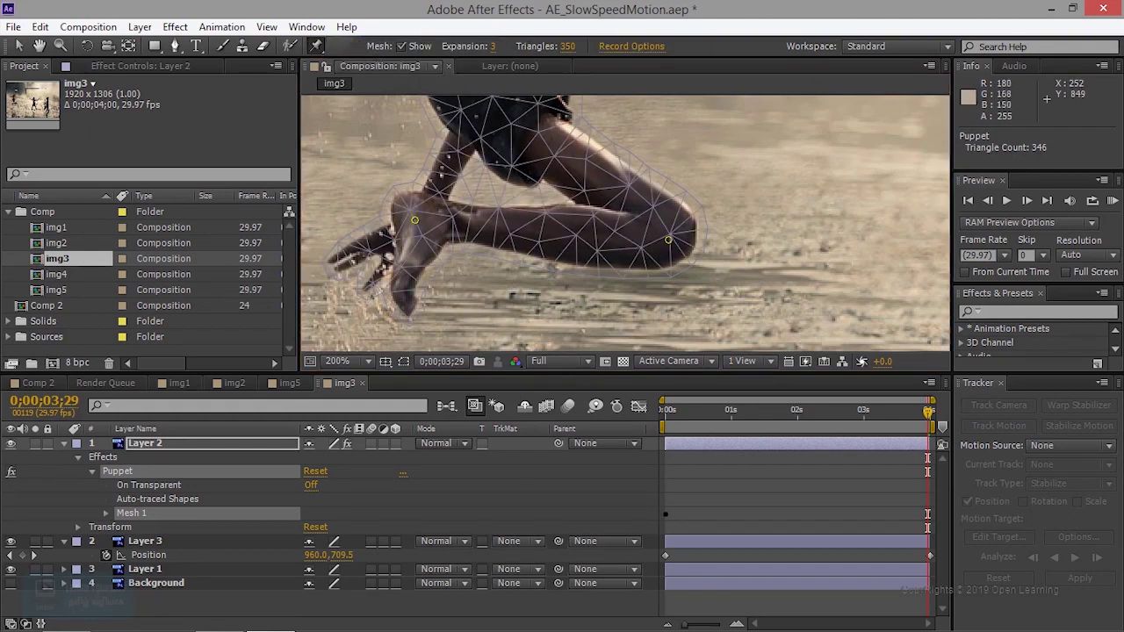
{"action": "left_click", "coordinate": [415, 220]}
{"action": "left_click_drag", "start_coordinate": [415, 221], "coordinate": [416, 230]}
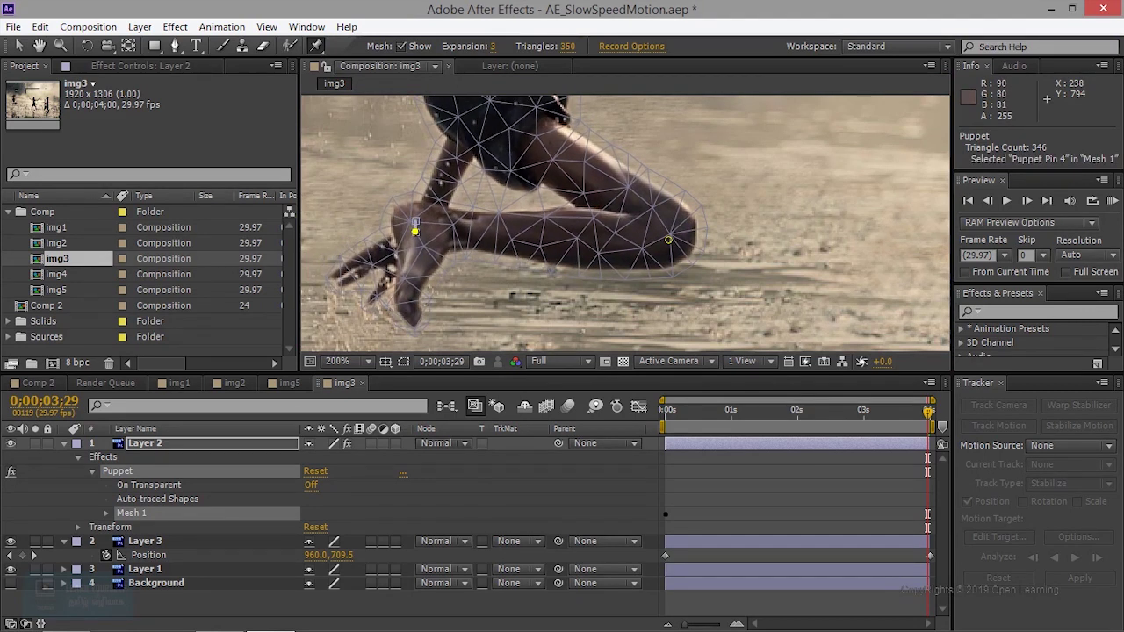
{"action": "scroll", "coordinate": [415, 230], "scroll_direction": "down", "scroll_amount": 4}
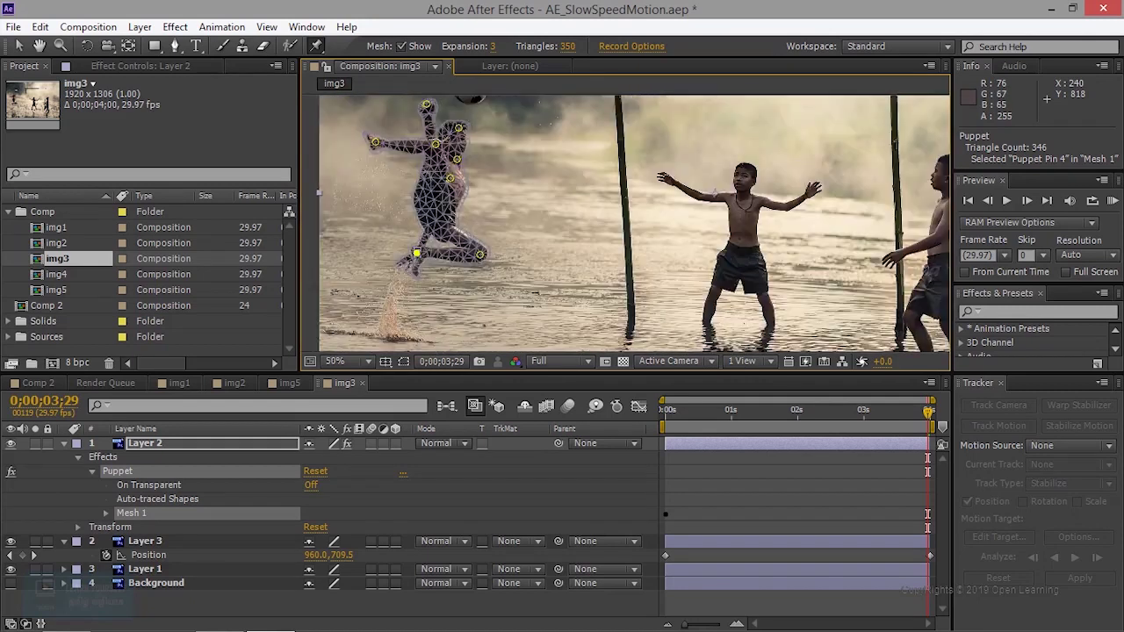
Recentre the scene, scrub and RAM-preview the kick and ball motion, then return to 0;00.
{"action": "left_click_drag", "start_coordinate": [502, 206], "coordinate": [525, 232]}
{"action": "left_click_drag", "start_coordinate": [928, 417], "coordinate": [649, 456]}
{"action": "key", "text": "space"}
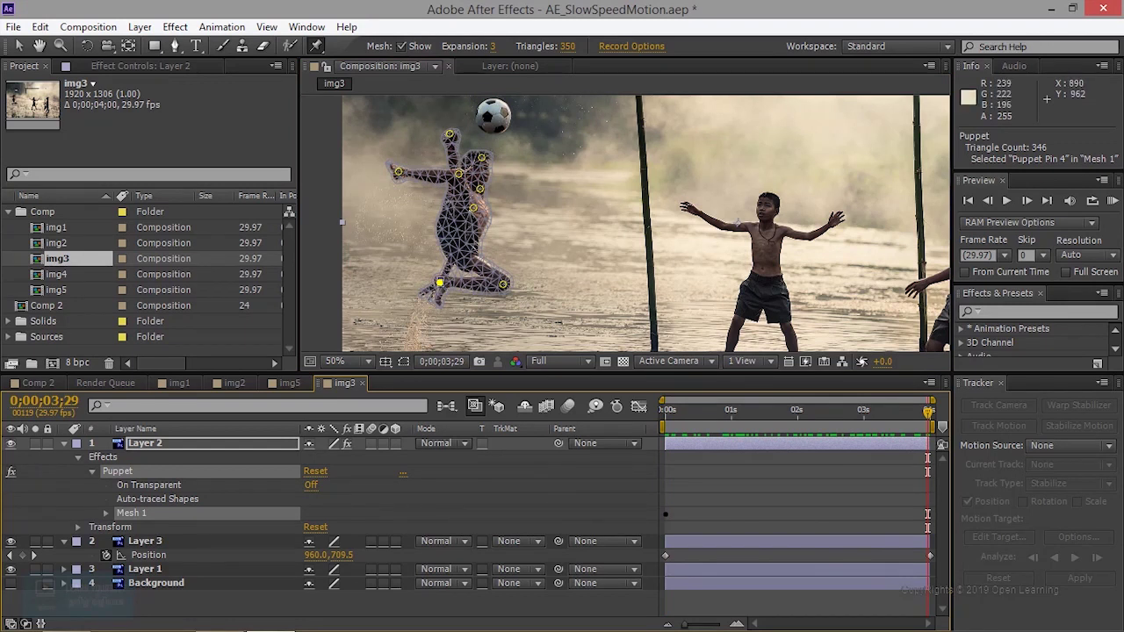
{"action": "left_click_drag", "start_coordinate": [928, 422], "coordinate": [612, 427]}
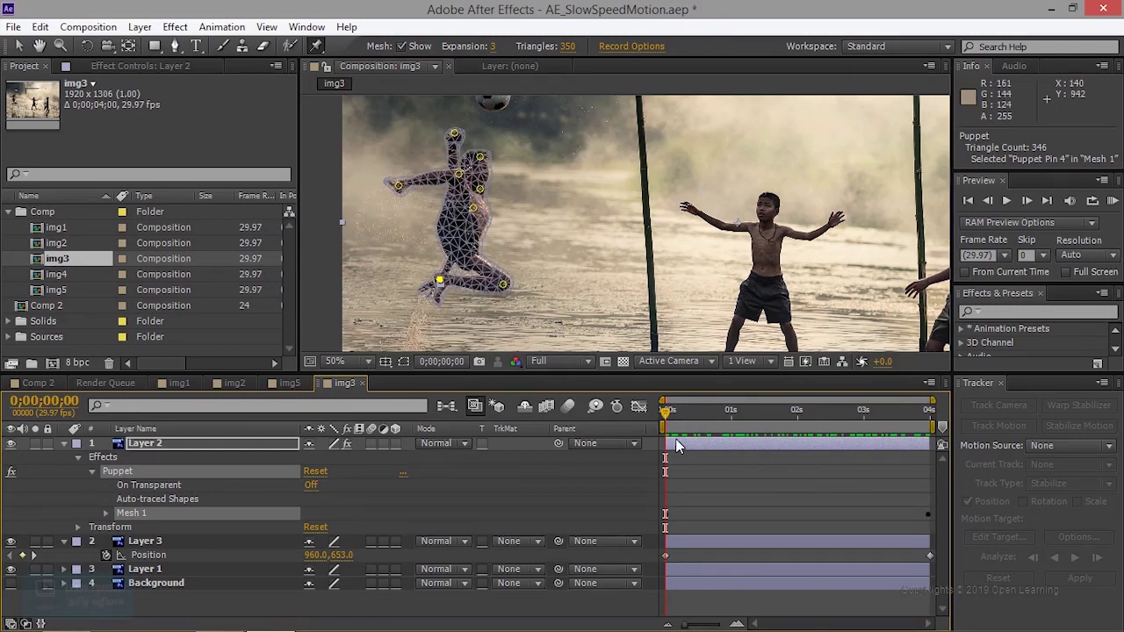
{"action": "mouse_move", "coordinate": [670, 413]}
{"action": "left_mouse_down"}
{"action": "mouse_move", "coordinate": [928, 420]}
{"action": "mouse_move", "coordinate": [666, 436]}
{"action": "mouse_move", "coordinate": [839, 436]}
{"action": "mouse_move", "coordinate": [923, 426]}
{"action": "mouse_move", "coordinate": [665, 432]}
{"action": "left_mouse_up"}
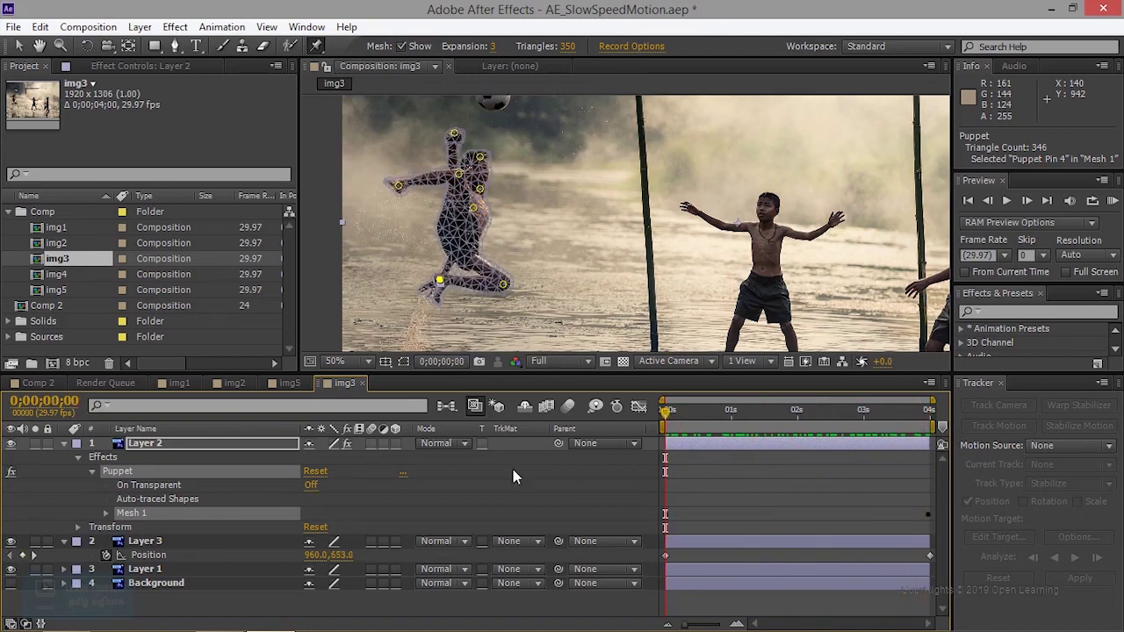
Start Layer 2's Rotation keyframes at 0x+0.0°, trying and undoing 6° at the last frame.
{"action": "left_click", "coordinate": [150, 446]}
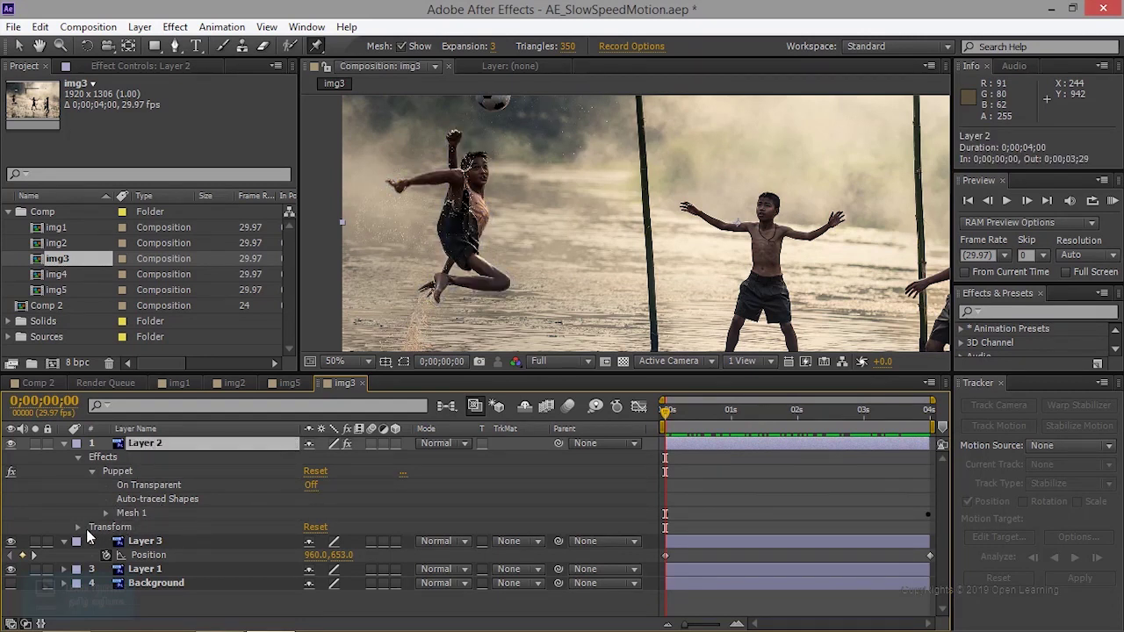
{"action": "left_click", "coordinate": [77, 527]}
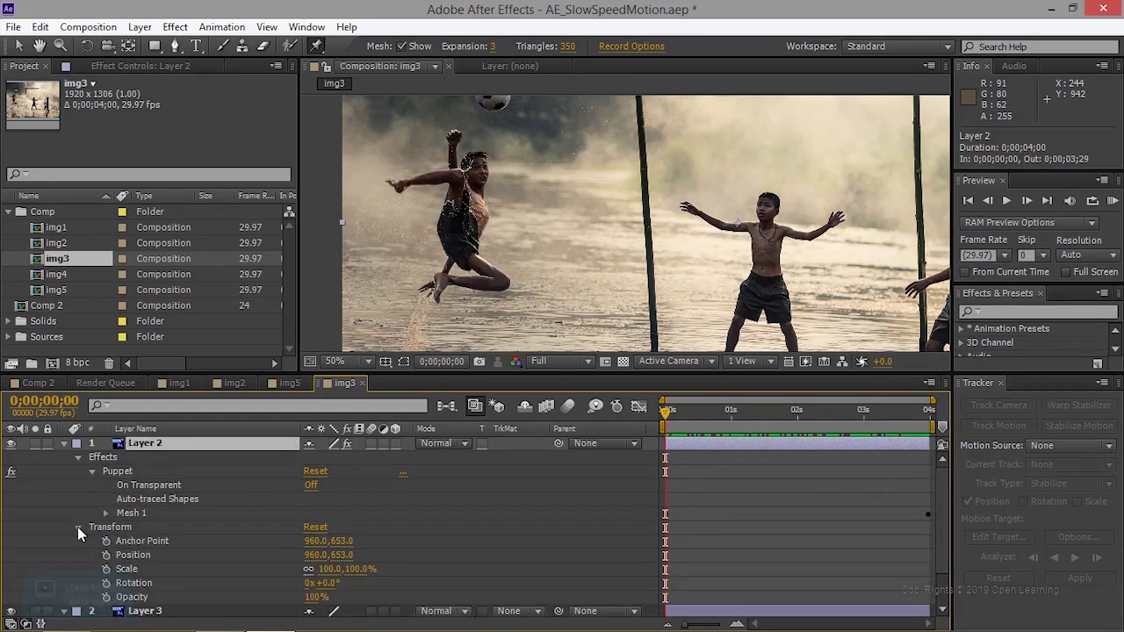
{"action": "left_click", "coordinate": [106, 583]}
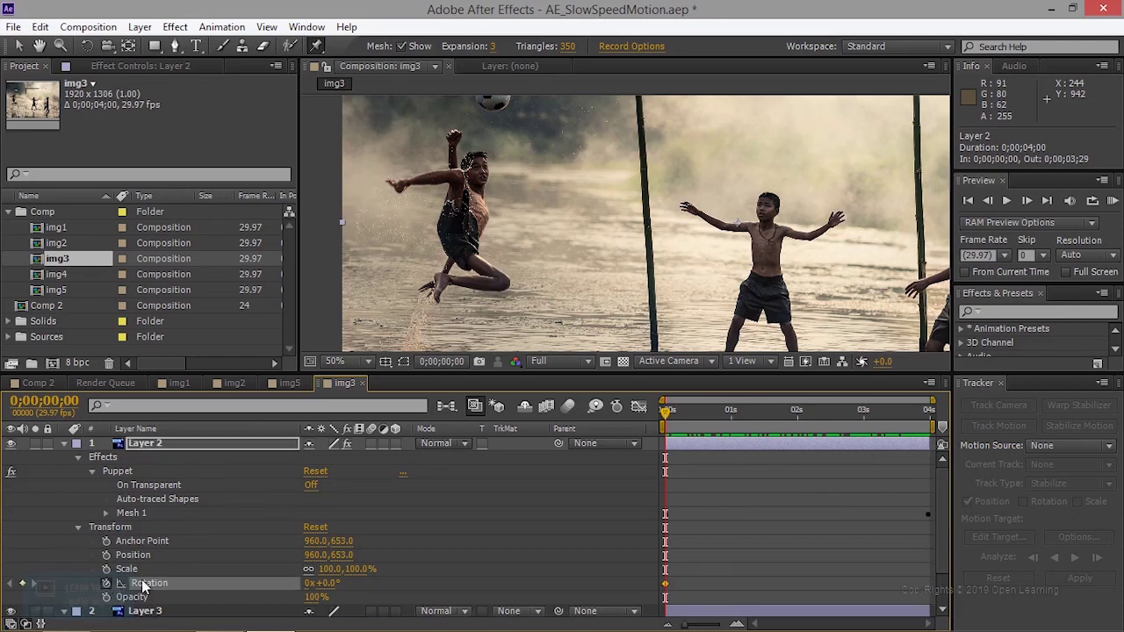
{"action": "left_click_drag", "start_coordinate": [667, 411], "coordinate": [931, 412]}
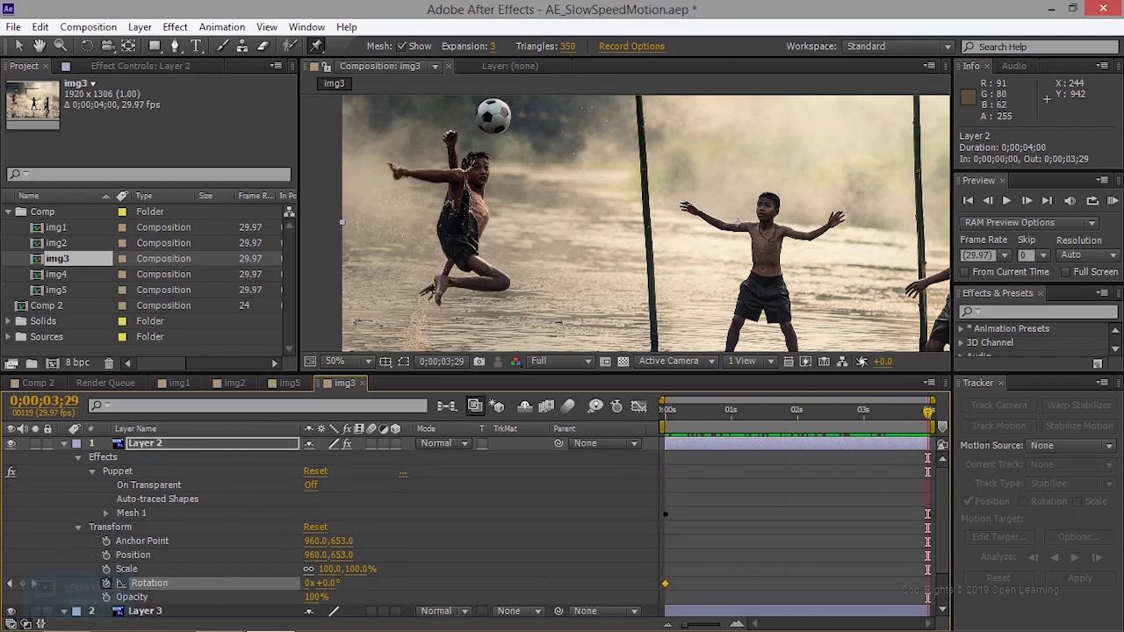
{"action": "left_click_drag", "start_coordinate": [321, 583], "coordinate": [327, 583]}
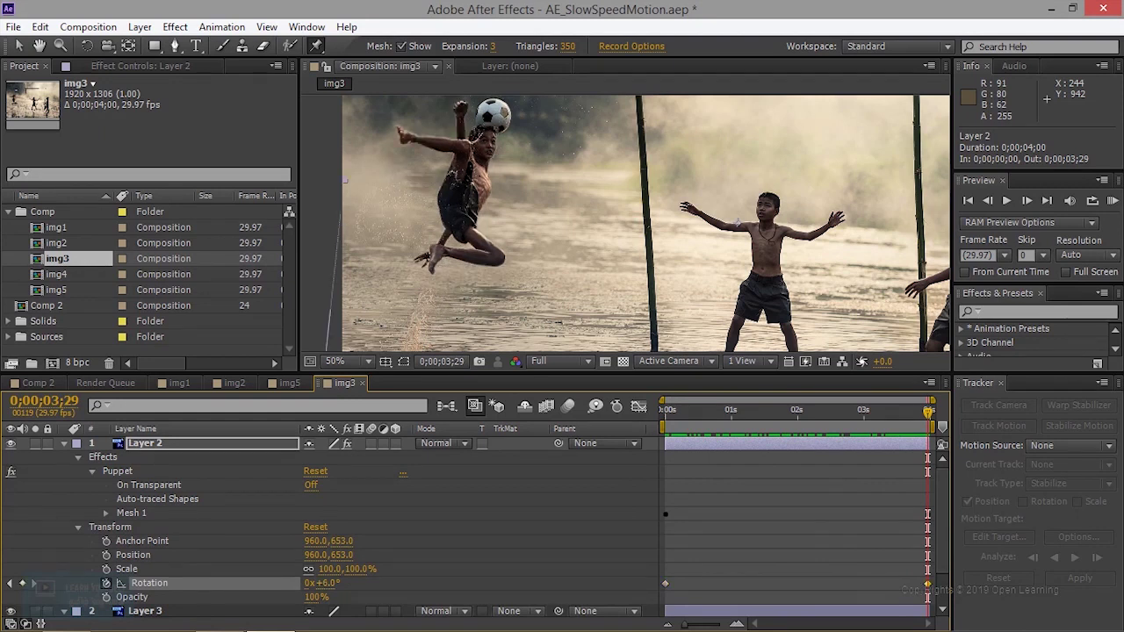
{"action": "key", "text": "ctrl+z"}
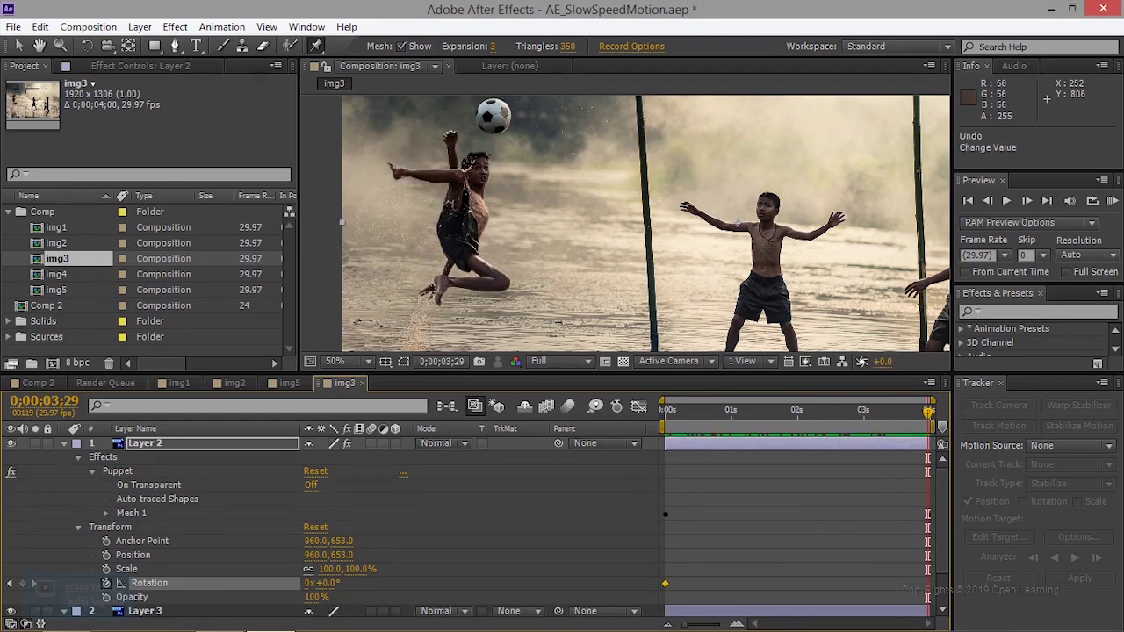
Zoom out and add an Anchor Point keyframe of 960.0,653.0 at 0;00;03;29.
{"action": "key", "text": "comma"}
{"action": "key", "text": "comma"}
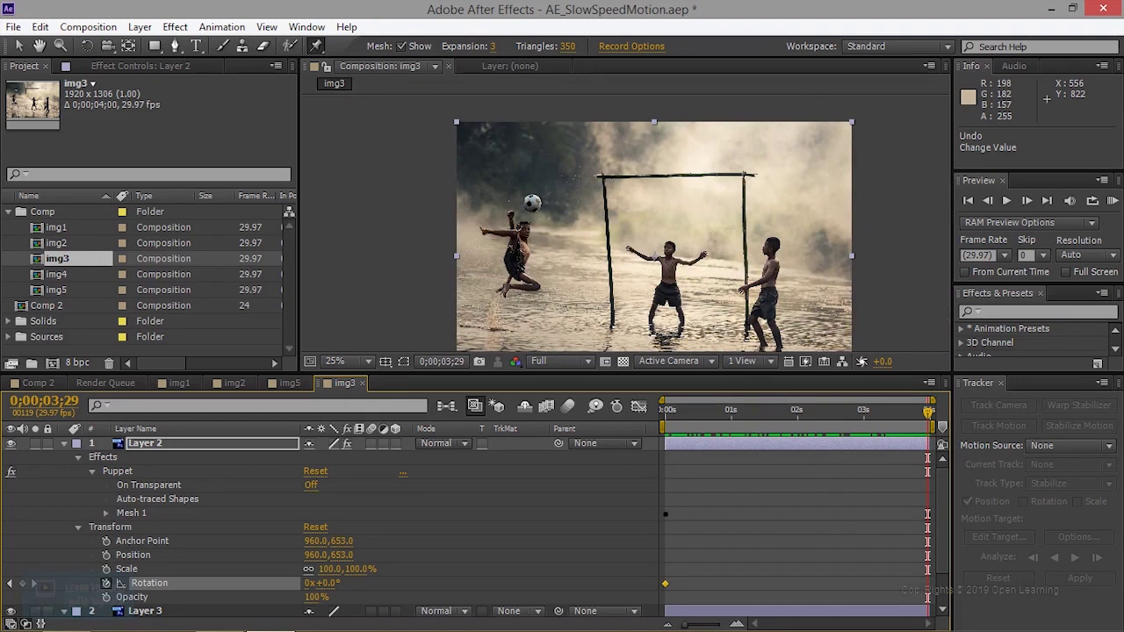
{"action": "left_click", "coordinate": [138, 541]}
{"action": "left_click", "coordinate": [107, 542]}
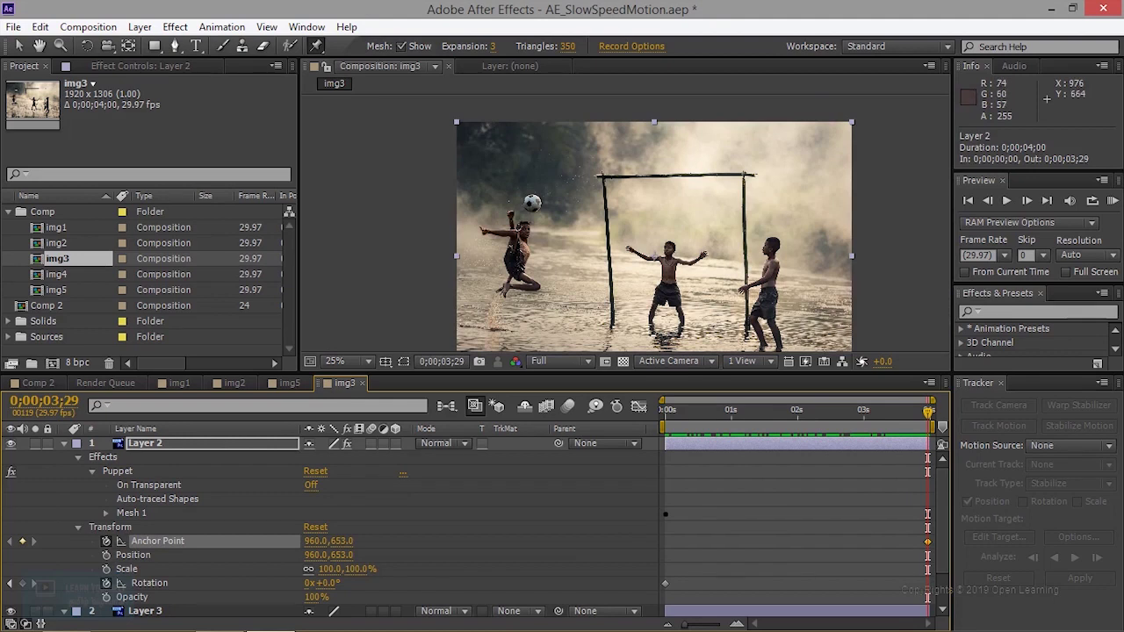
{"action": "key", "text": "v"}
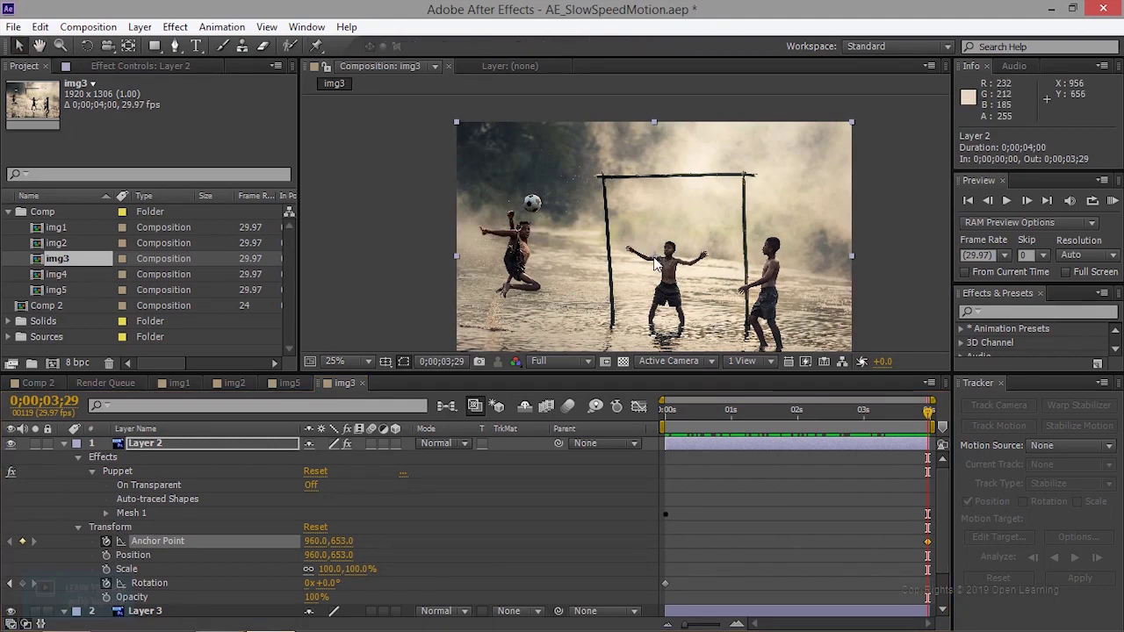
Move Layer 2's anchor point onto the kicking boy at 304,637 with the Pan Behind tool.
{"action": "left_click_drag", "start_coordinate": [653, 257], "coordinate": [578, 265]}
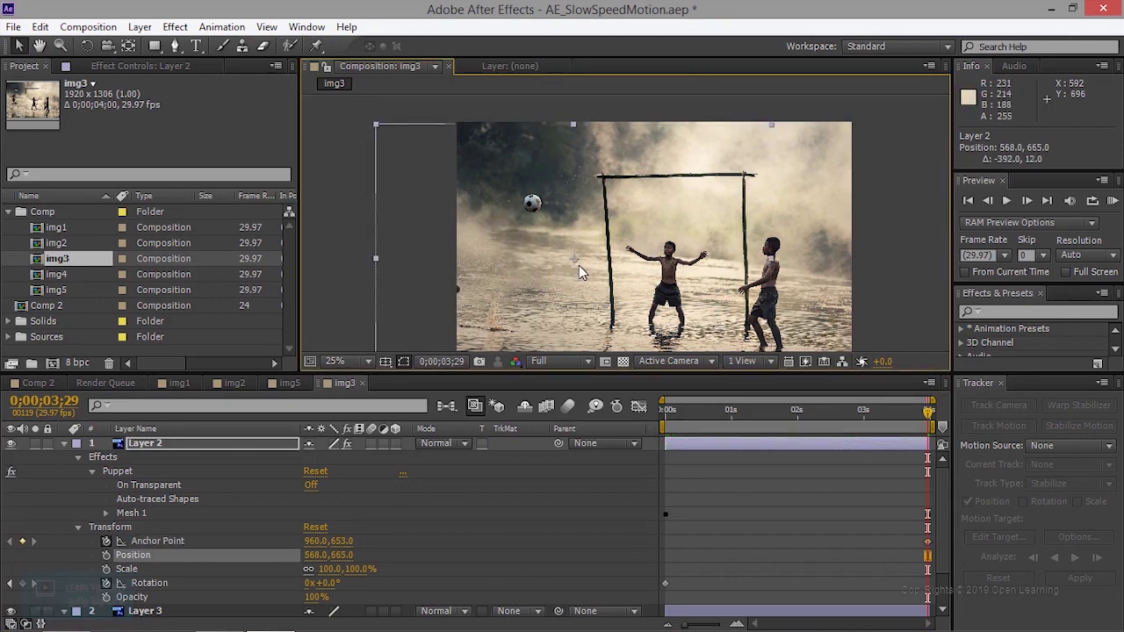
{"action": "key", "text": "ctrl+z"}
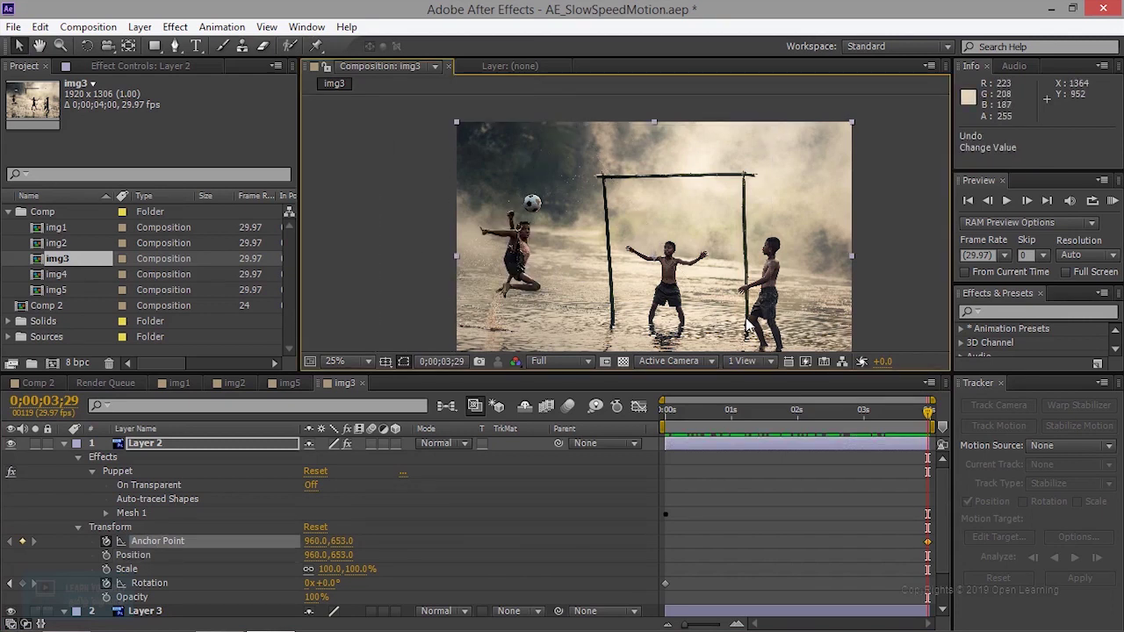
{"action": "left_click", "coordinate": [127, 49]}
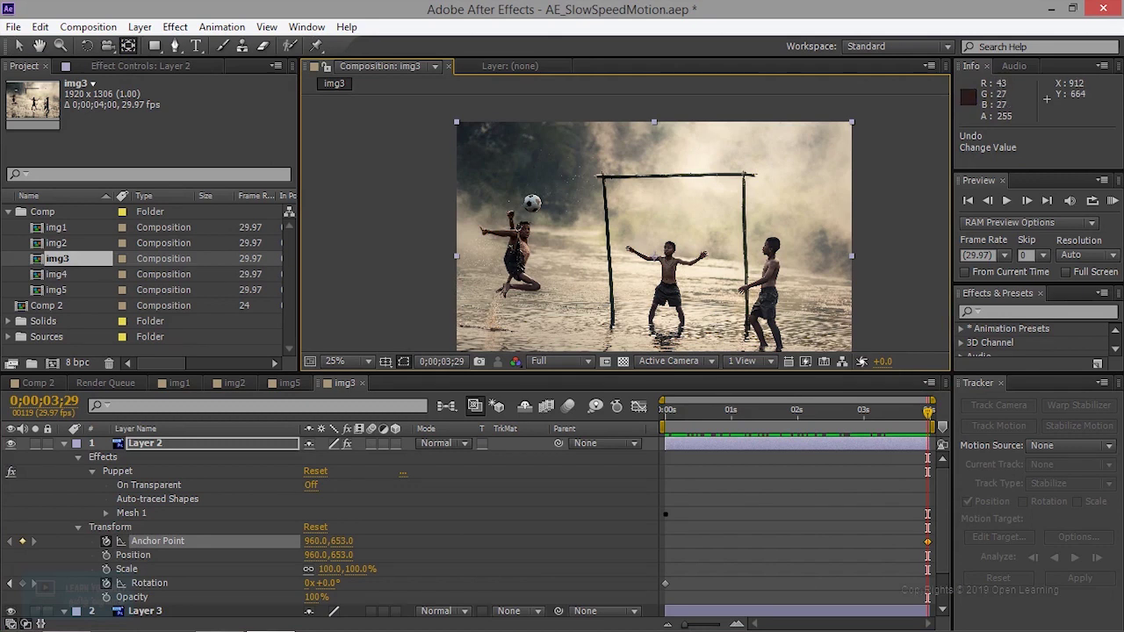
{"action": "left_click_drag", "start_coordinate": [656, 257], "coordinate": [549, 254]}
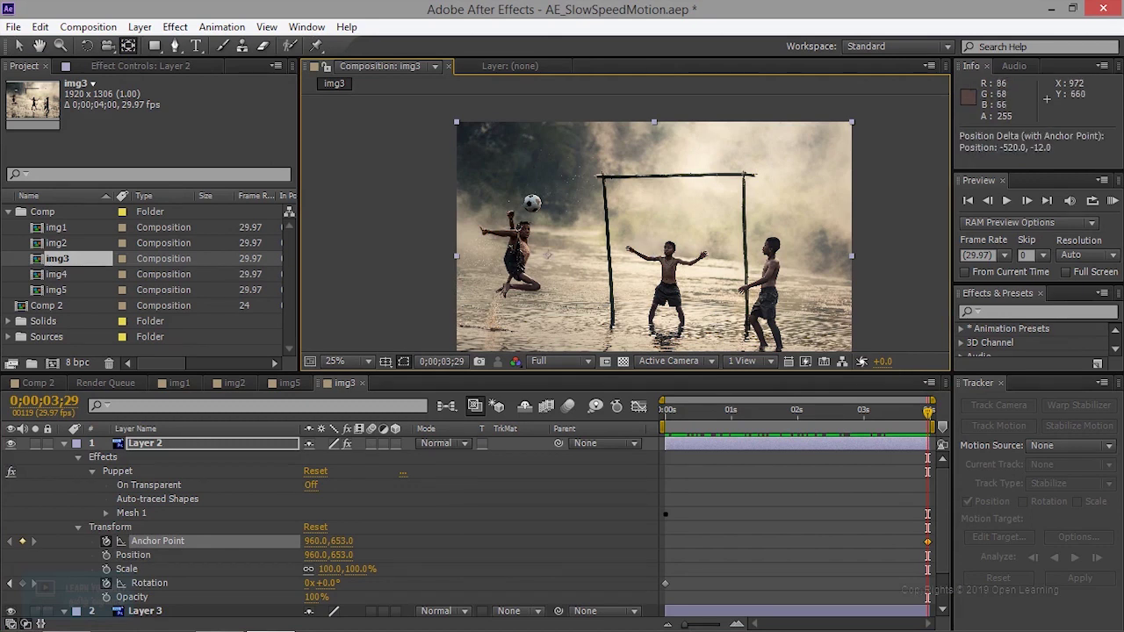
{"action": "left_click", "coordinate": [133, 555]}
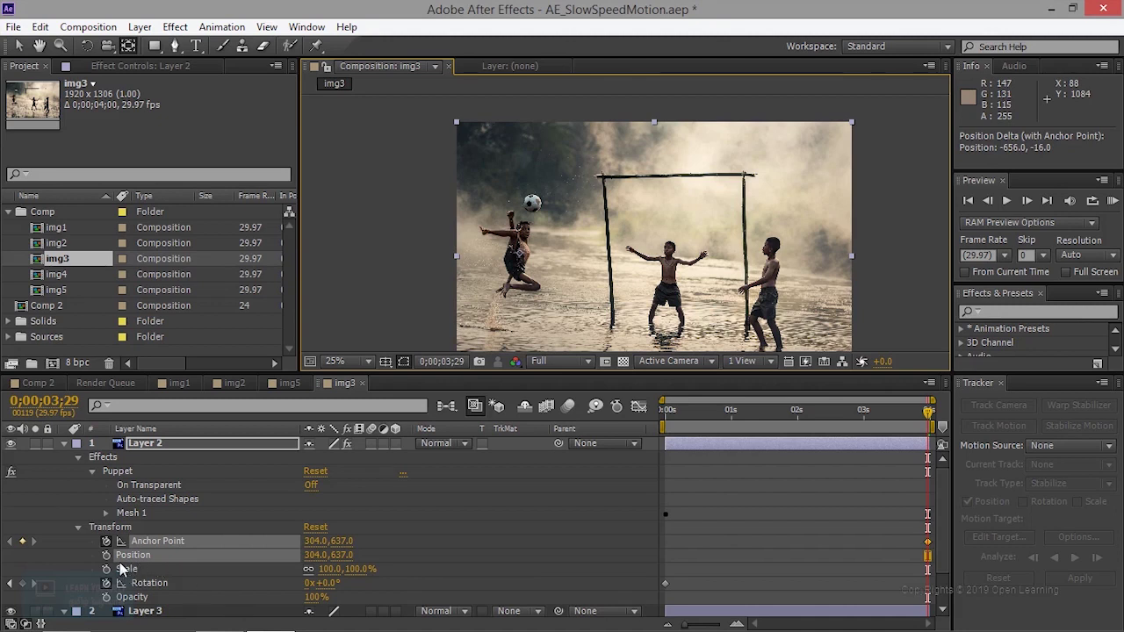
{"action": "left_click", "coordinate": [105, 541]}
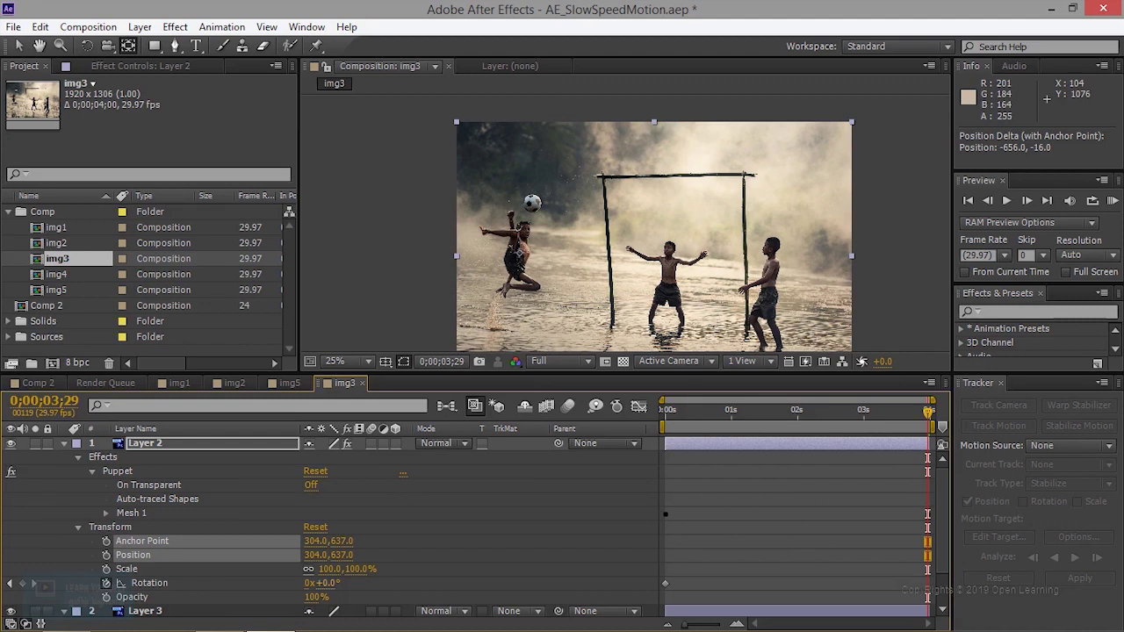
Rotate the boy layer to 11° on the last frame and RAM preview the tilt.
{"action": "mouse_move", "coordinate": [329, 582]}
{"action": "left_mouse_down"}
{"action": "mouse_move", "coordinate": [319, 583]}
{"action": "mouse_move", "coordinate": [335, 583]}
{"action": "left_mouse_up"}
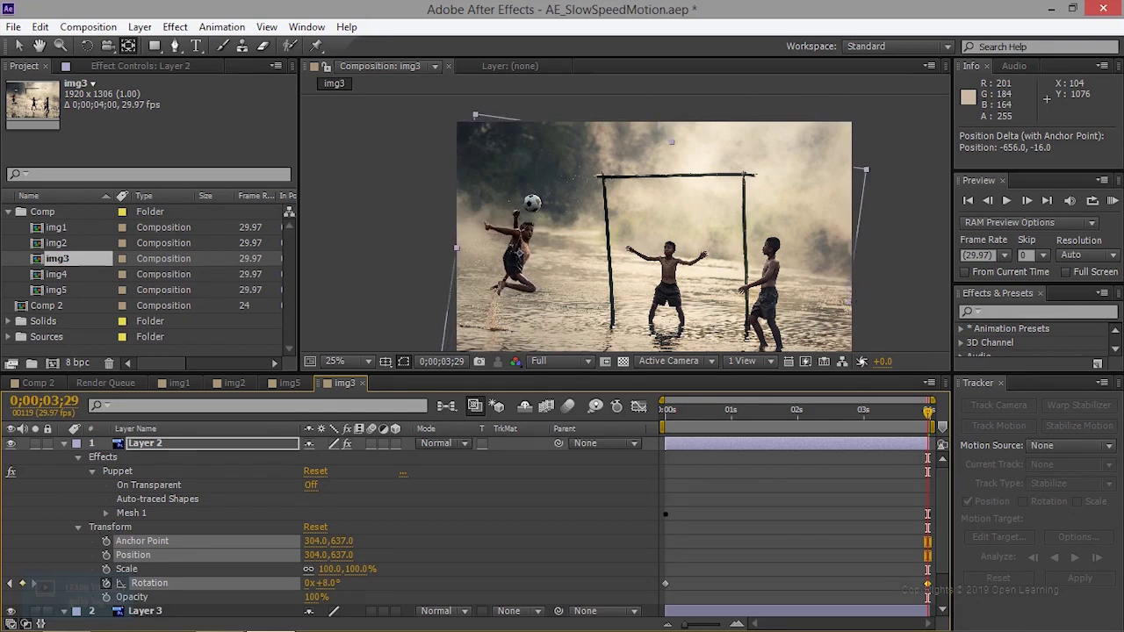
{"action": "left_click_drag", "start_coordinate": [334, 583], "coordinate": [338, 583]}
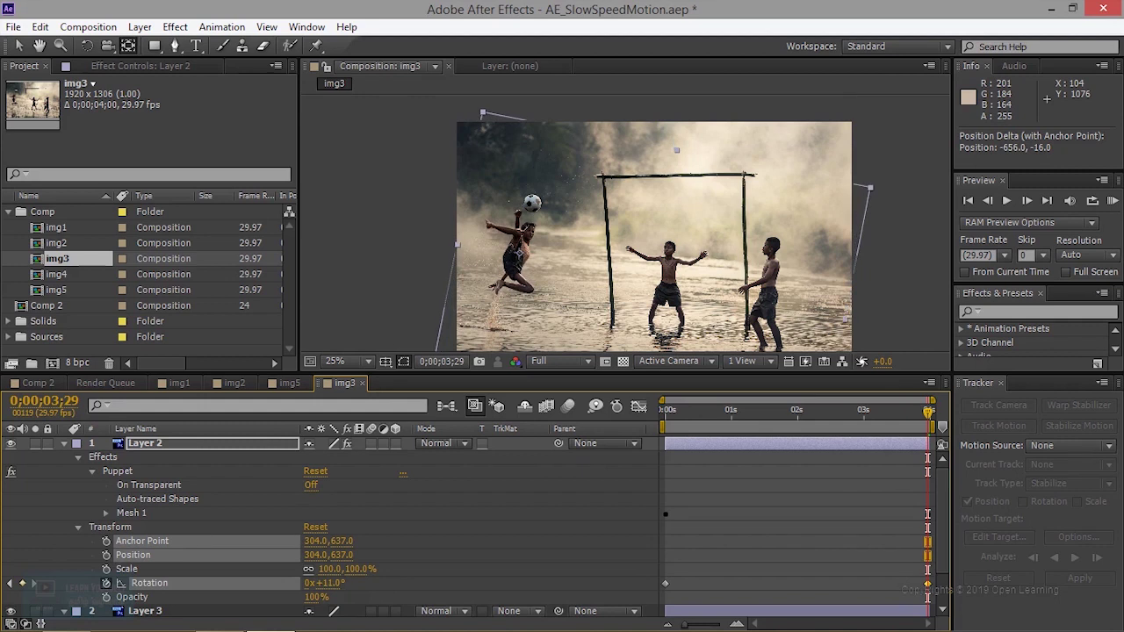
{"action": "left_click_drag", "start_coordinate": [337, 583], "coordinate": [337, 583]}
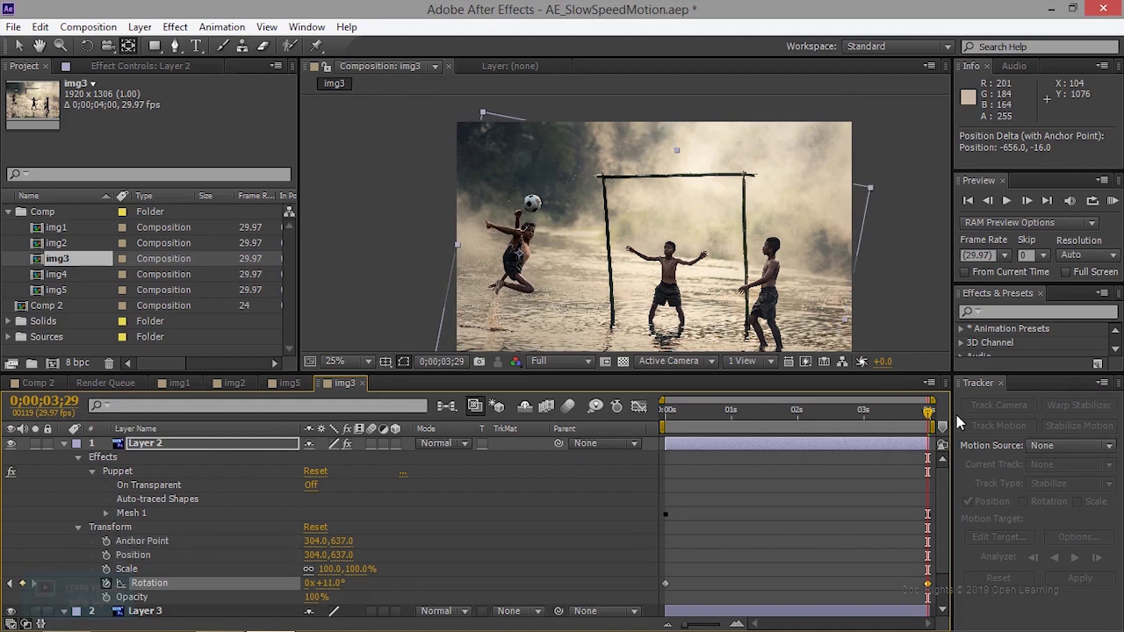
{"action": "key", "text": "KP_0"}
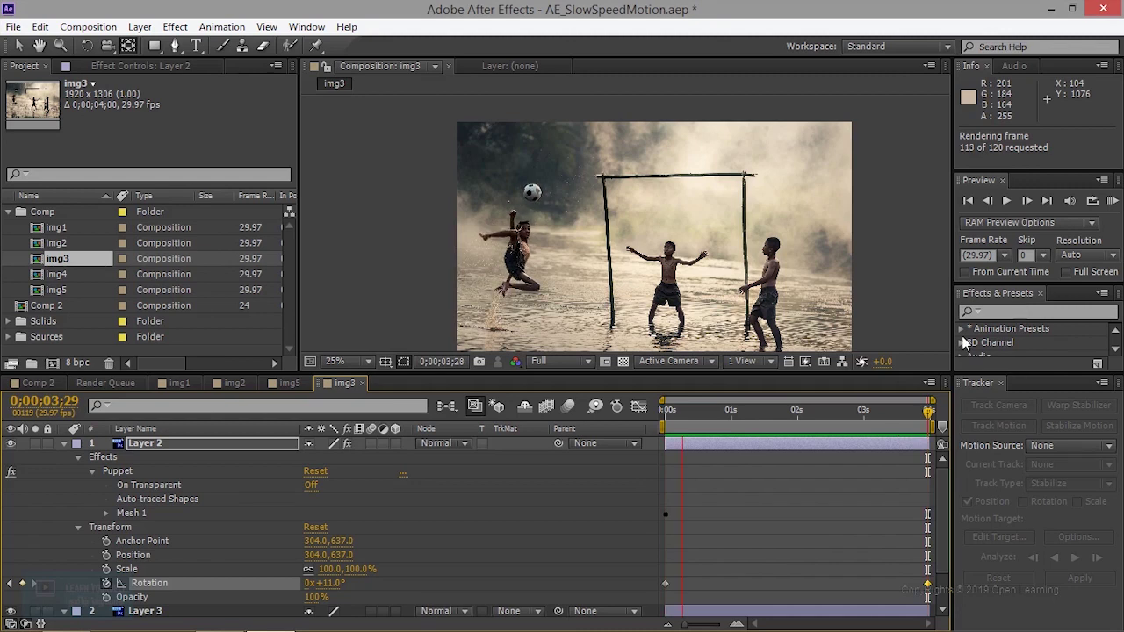
Add a new Camera 1 to the img3 composition with default settings.
{"action": "left_click", "coordinate": [68, 443]}
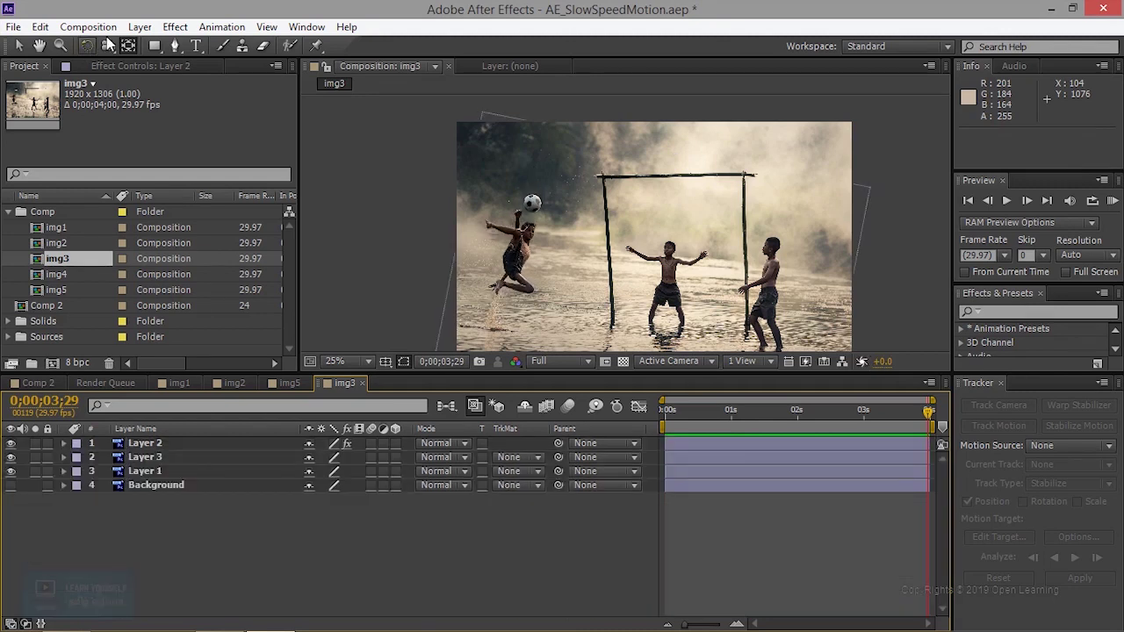
{"action": "left_click", "coordinate": [139, 26]}
{"action": "mouse_move", "coordinate": [422, 42]}
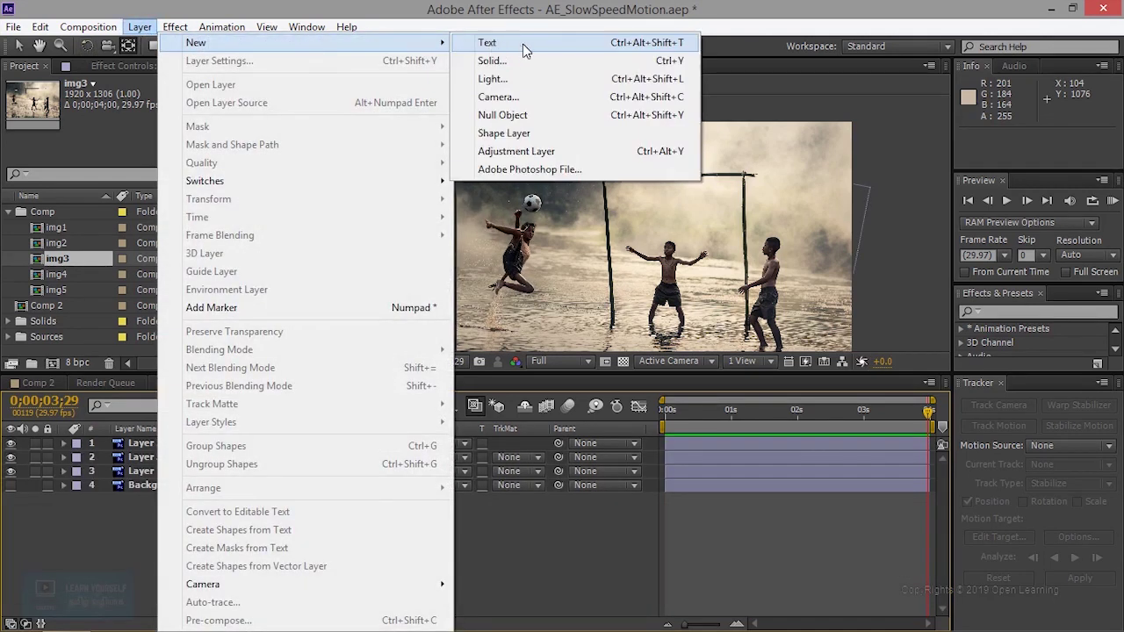
{"action": "left_click", "coordinate": [548, 96]}
{"action": "left_click", "coordinate": [738, 456]}
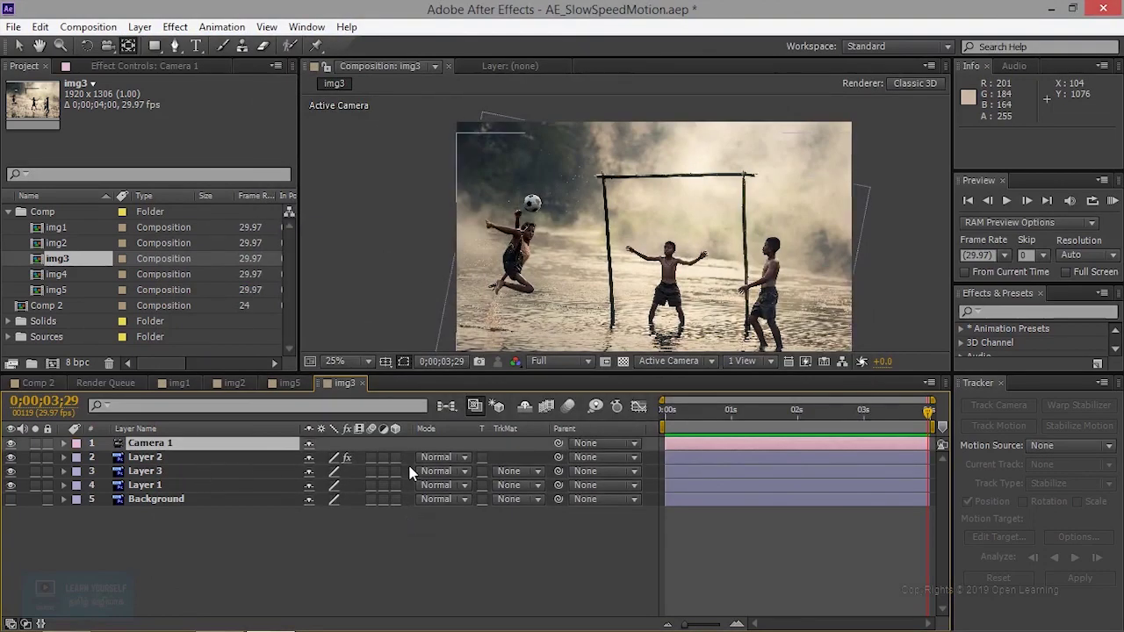
Switch Layers 2, 3 and 1 to 3D, select Camera 1, and return to frame 0.
{"action": "left_click", "coordinate": [394, 457]}
{"action": "left_click", "coordinate": [394, 471]}
{"action": "left_click", "coordinate": [395, 485]}
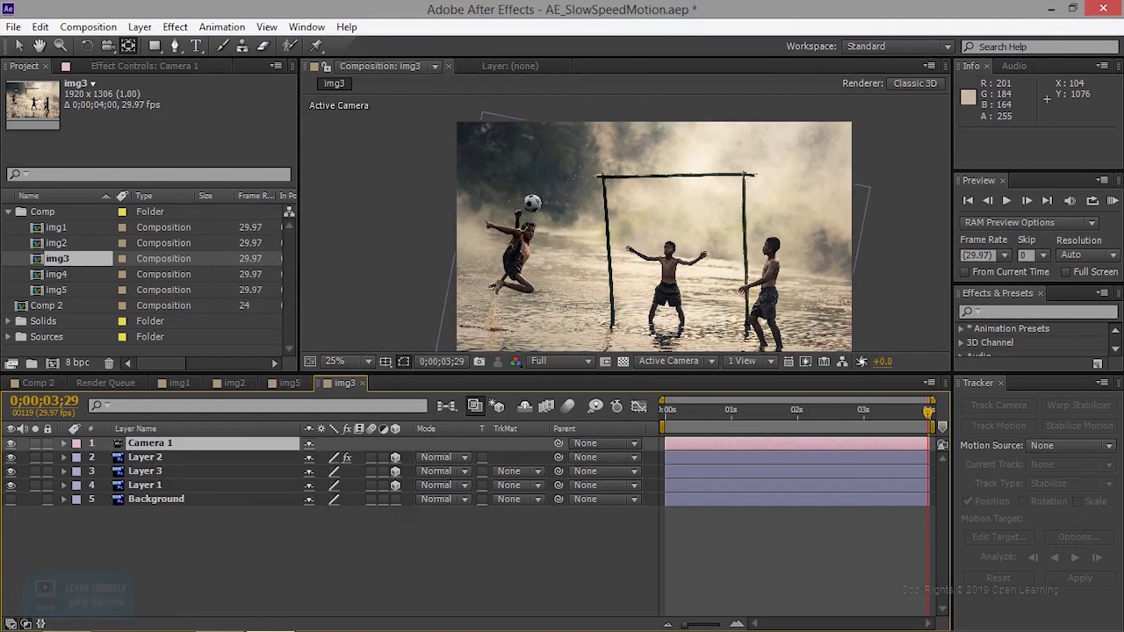
{"action": "left_click", "coordinate": [156, 447]}
{"action": "left_click_drag", "start_coordinate": [700, 420], "coordinate": [590, 414]}
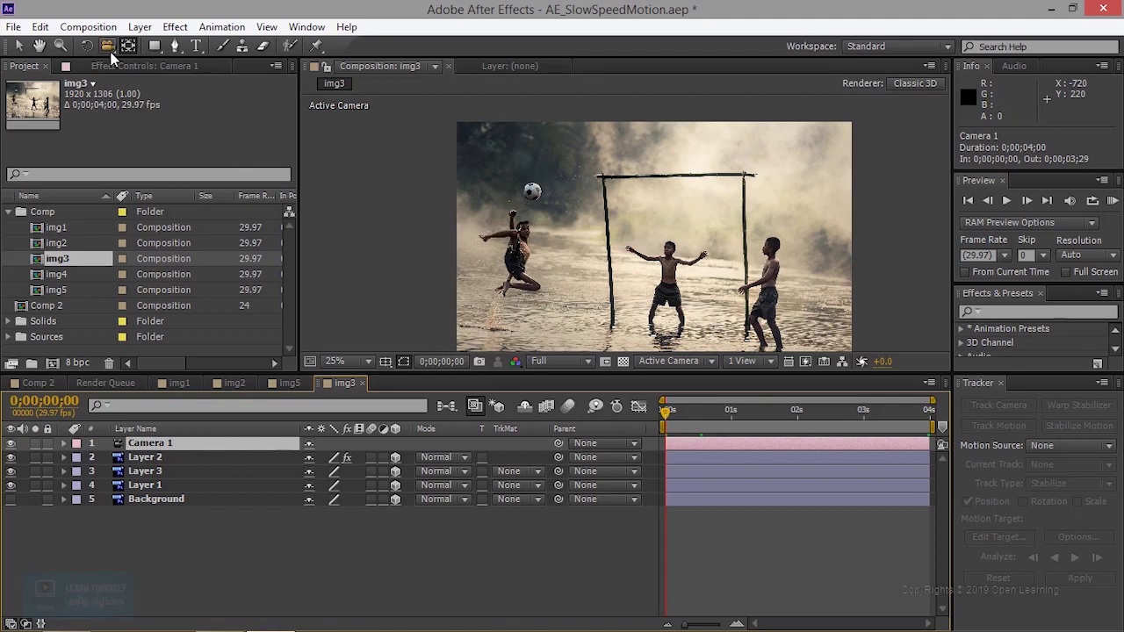
Set start keyframes on Camera 1's Position, Orientation and X/Y/Z Rotation.
{"action": "left_click", "coordinate": [107, 47]}
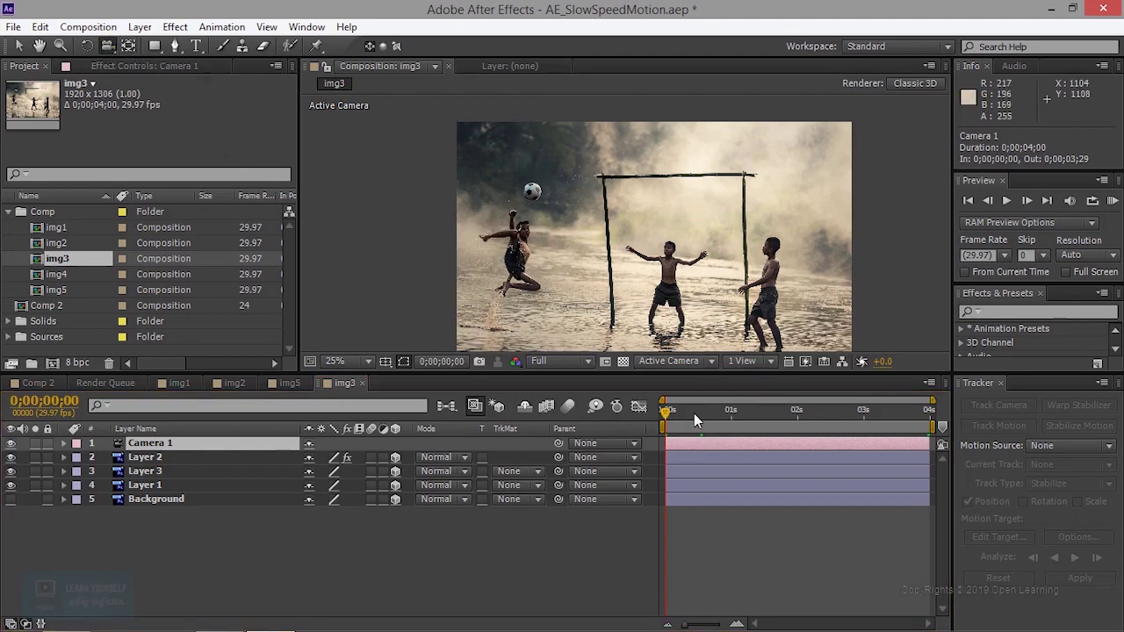
{"action": "left_click", "coordinate": [64, 444]}
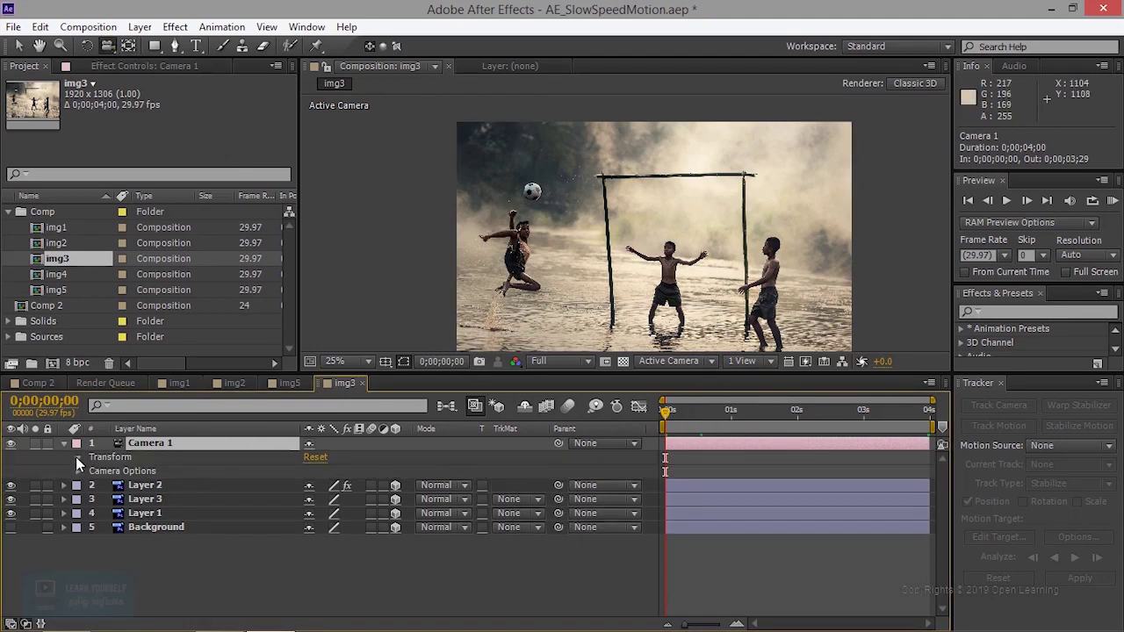
{"action": "left_click", "coordinate": [78, 458]}
{"action": "left_click", "coordinate": [107, 484]}
{"action": "left_click", "coordinate": [106, 499]}
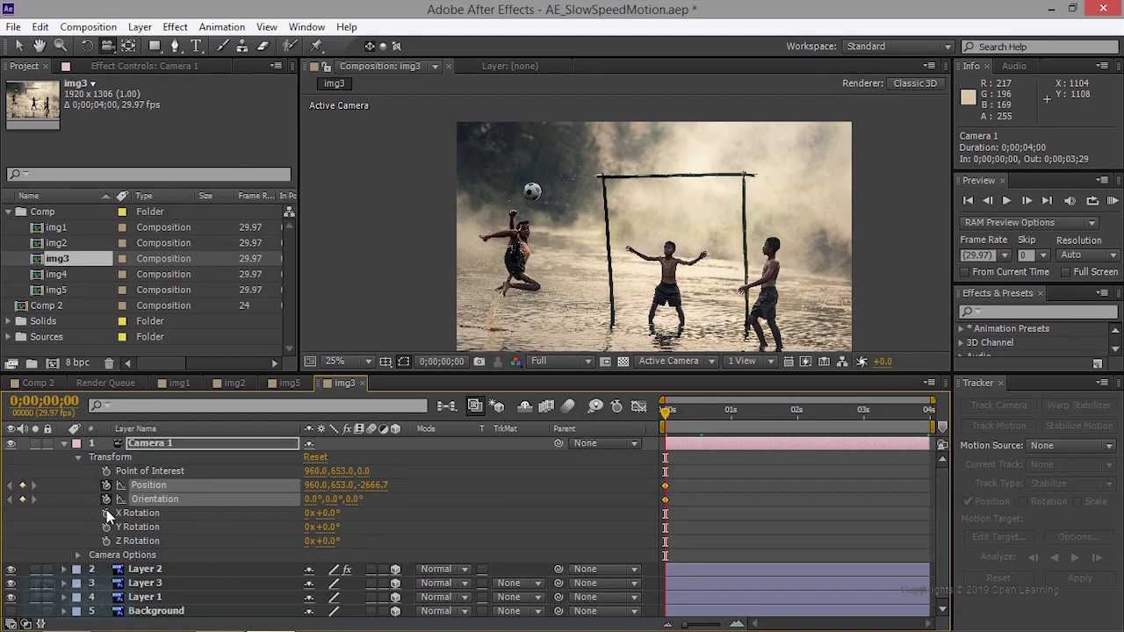
{"action": "left_click", "coordinate": [106, 512]}
{"action": "left_click", "coordinate": [106, 527]}
{"action": "left_click", "coordinate": [106, 541]}
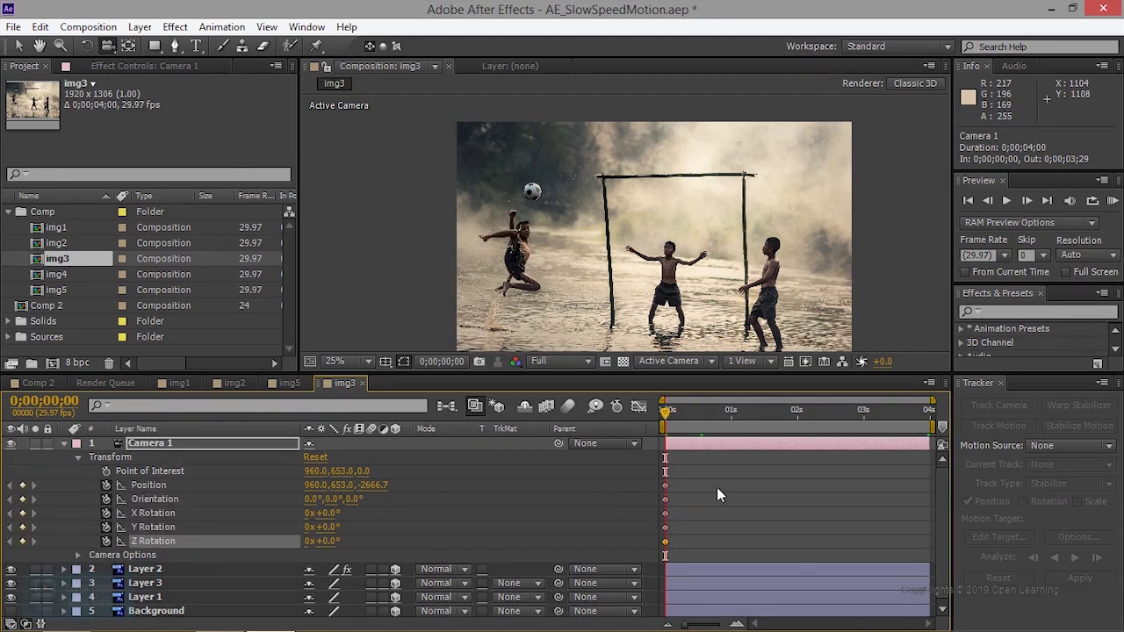
At the composition end, move the camera to 1514.1,746.1,-2606.8 for the end keyframe.
{"action": "left_click_drag", "start_coordinate": [695, 415], "coordinate": [929, 413]}
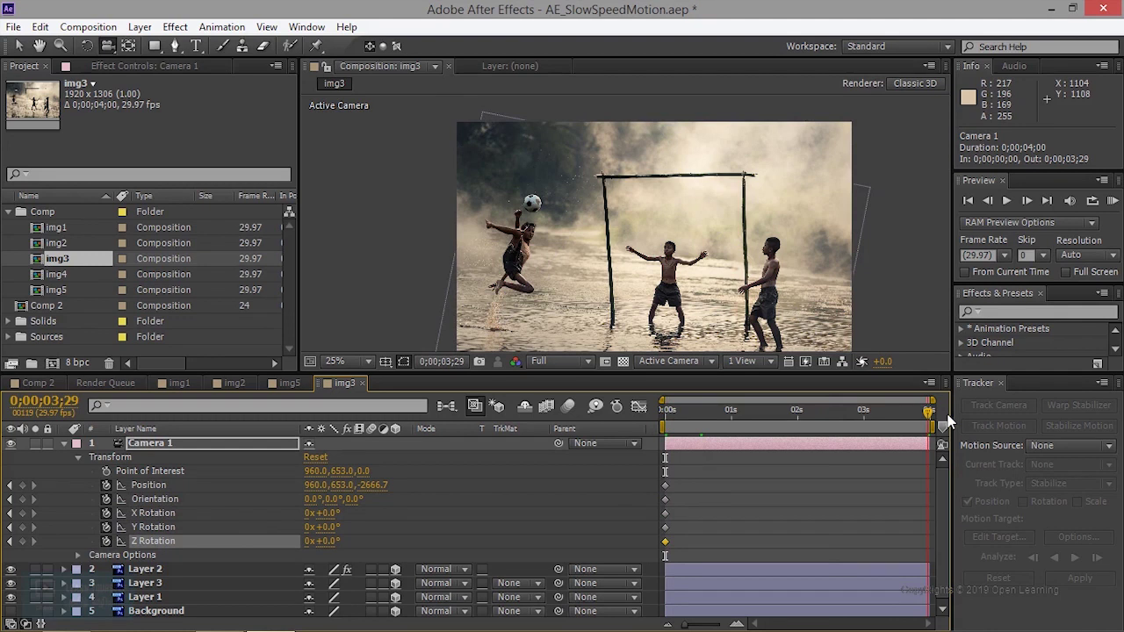
{"action": "left_click_drag", "start_coordinate": [587, 290], "coordinate": [586, 321]}
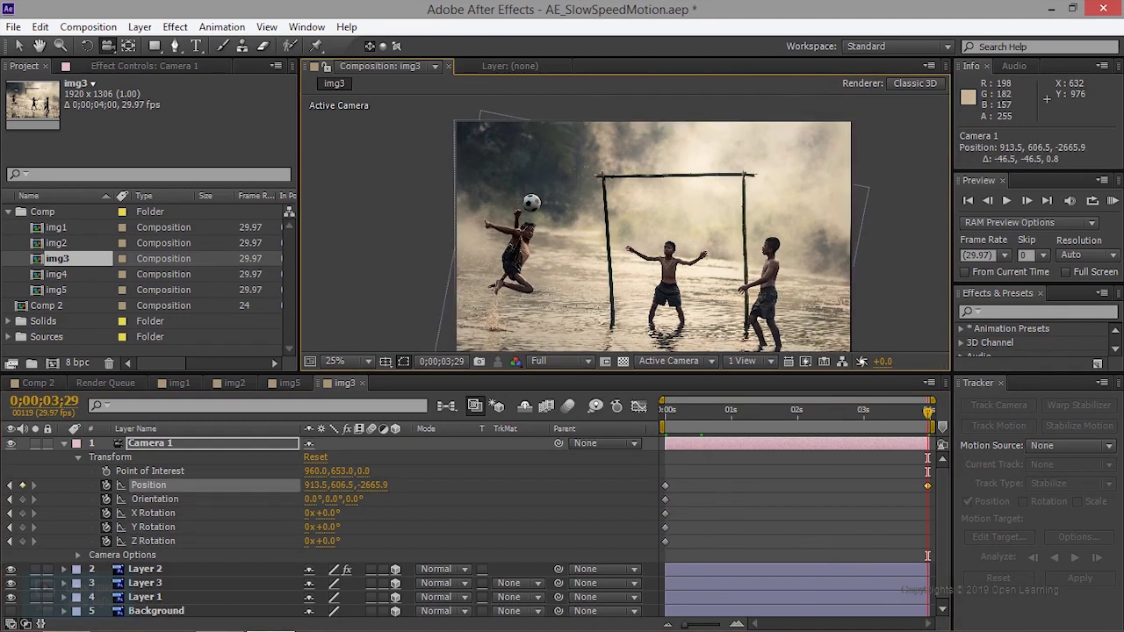
{"action": "mouse_move", "coordinate": [586, 321]}
{"action": "left_mouse_down"}
{"action": "mouse_move", "coordinate": [584, 330]}
{"action": "mouse_move", "coordinate": [583, 317]}
{"action": "left_mouse_up"}
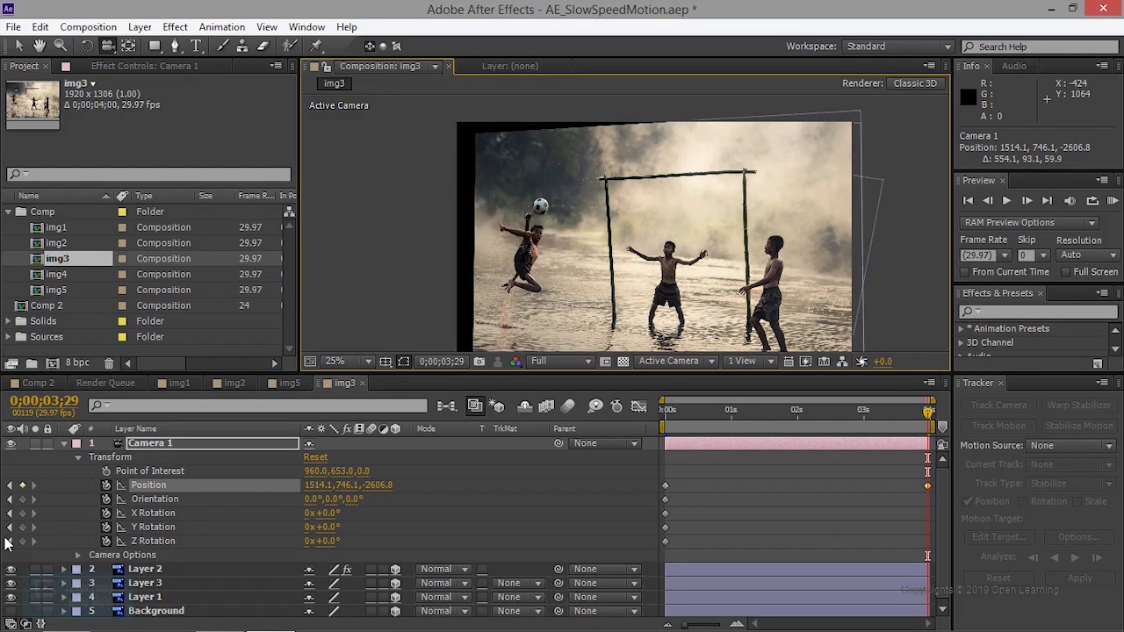
{"action": "left_click", "coordinate": [144, 597]}
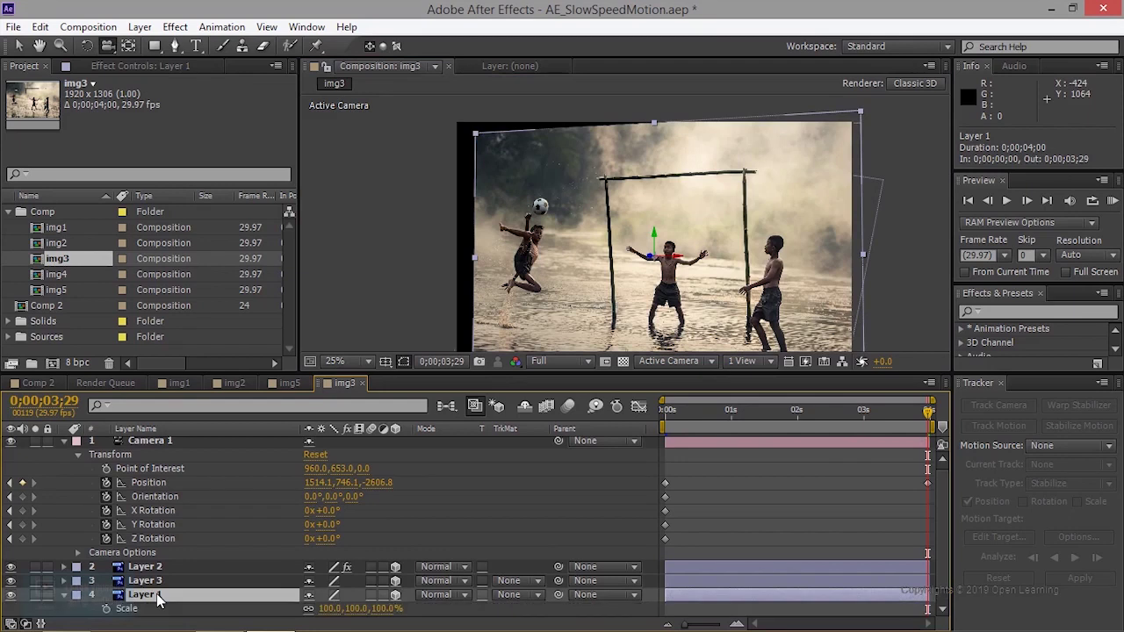
Scale Layer 1 up to 116%.
{"action": "key", "text": "s"}
{"action": "left_click_drag", "start_coordinate": [329, 594], "coordinate": [343, 594]}
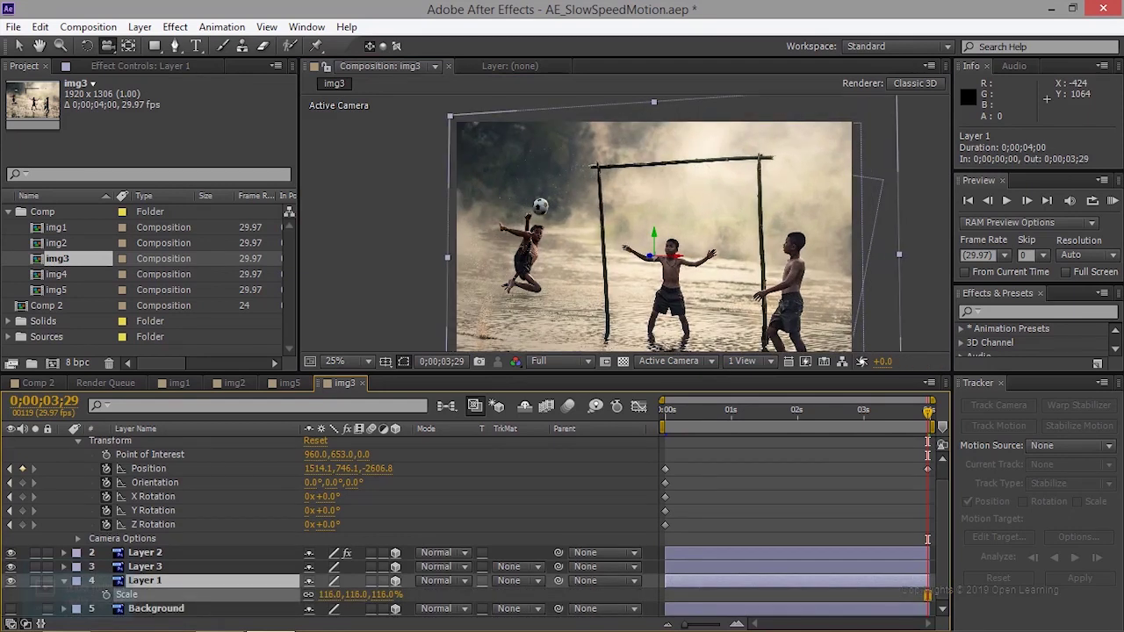
{"action": "key", "text": "Return"}
Scrub through the camera move to confirm the enlarged background covers the frame.
{"action": "left_click_drag", "start_coordinate": [819, 410], "coordinate": [645, 422]}
{"action": "left_click_drag", "start_coordinate": [720, 419], "coordinate": [874, 418]}
{"action": "left_click_drag", "start_coordinate": [787, 427], "coordinate": [691, 433]}
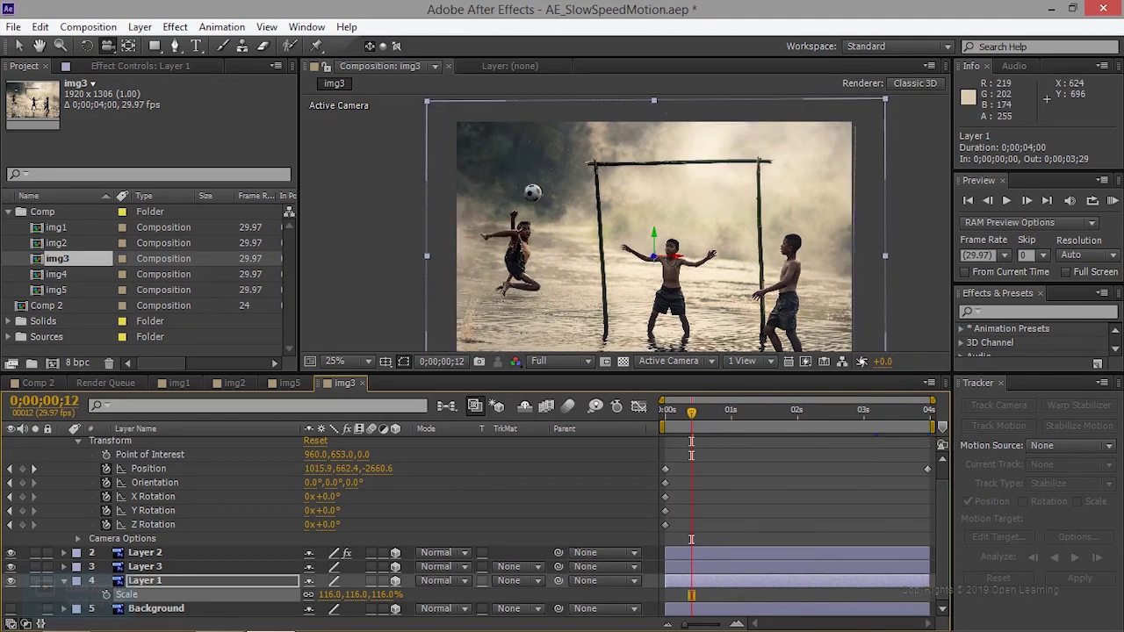
{"action": "key", "text": "grave"}
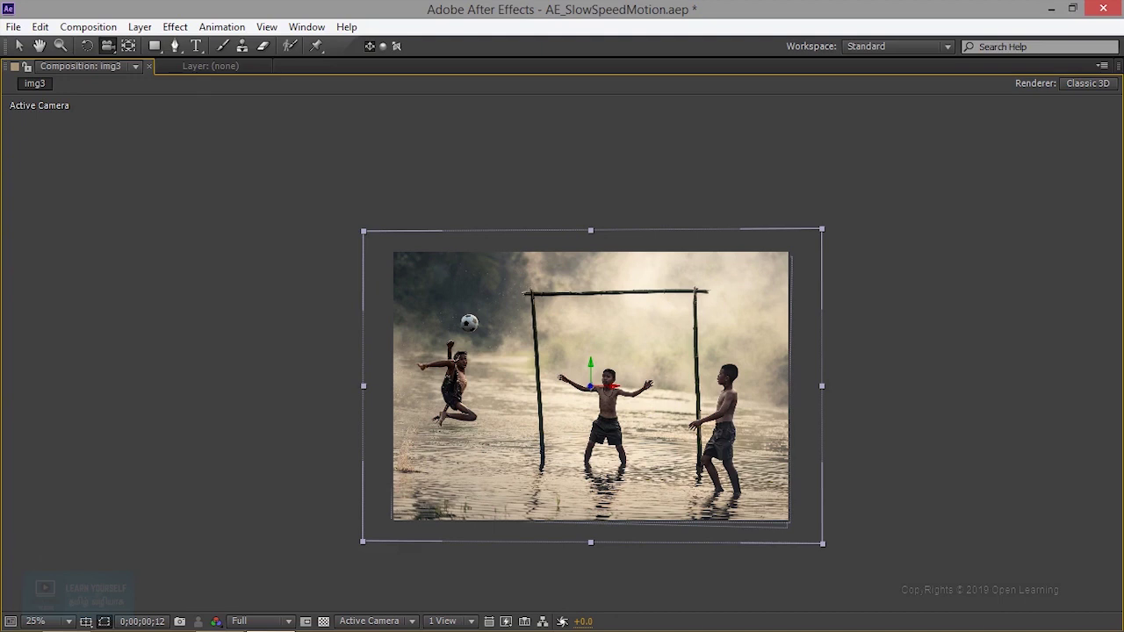
Set the maximized composition view to Fit and play the finished img3 animation.
{"action": "left_click", "coordinate": [58, 622]}
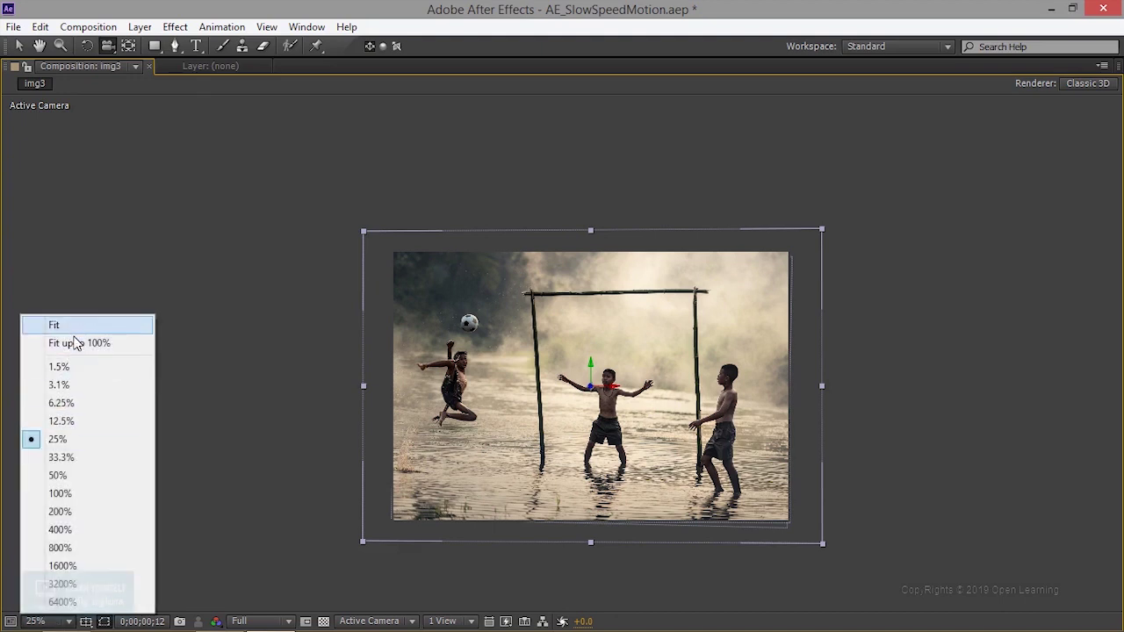
{"action": "left_click", "coordinate": [75, 343]}
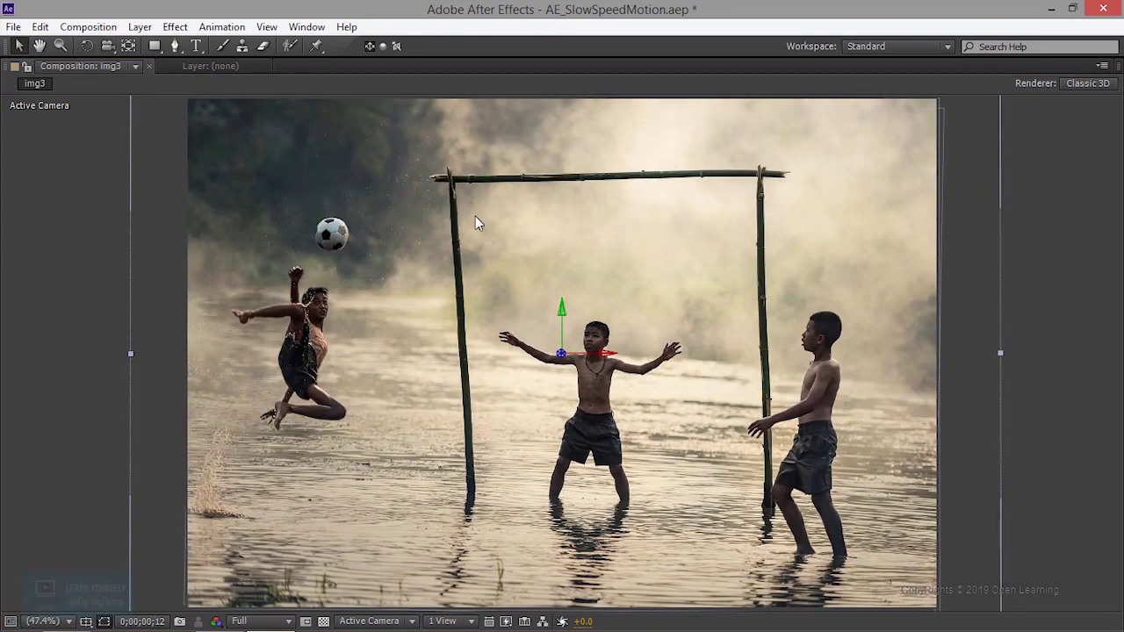
{"action": "key", "text": "space"}
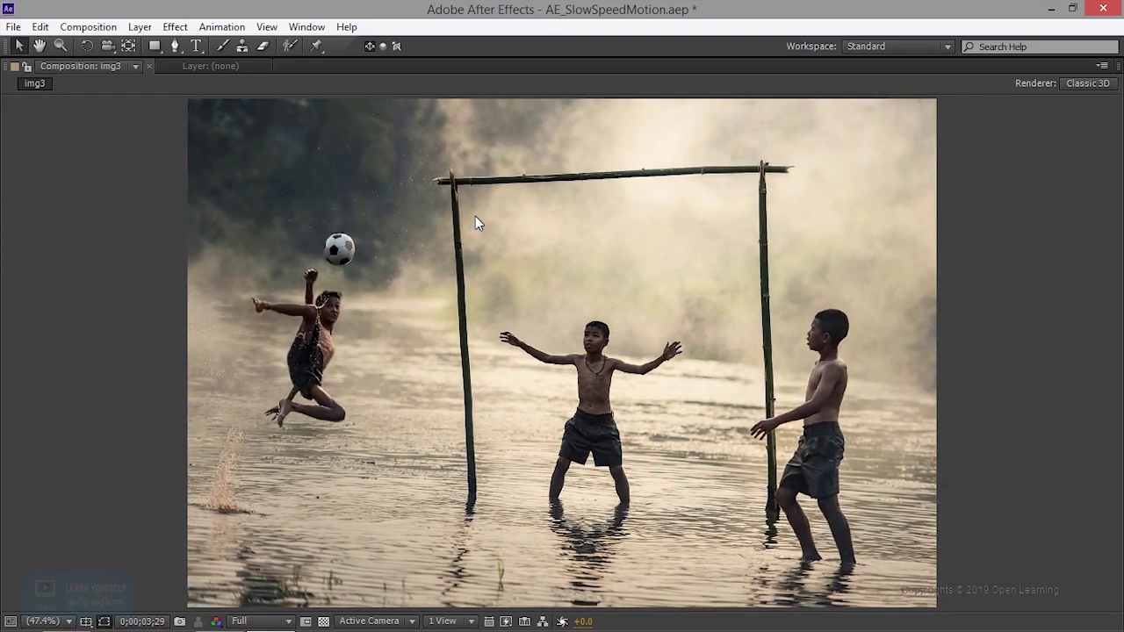